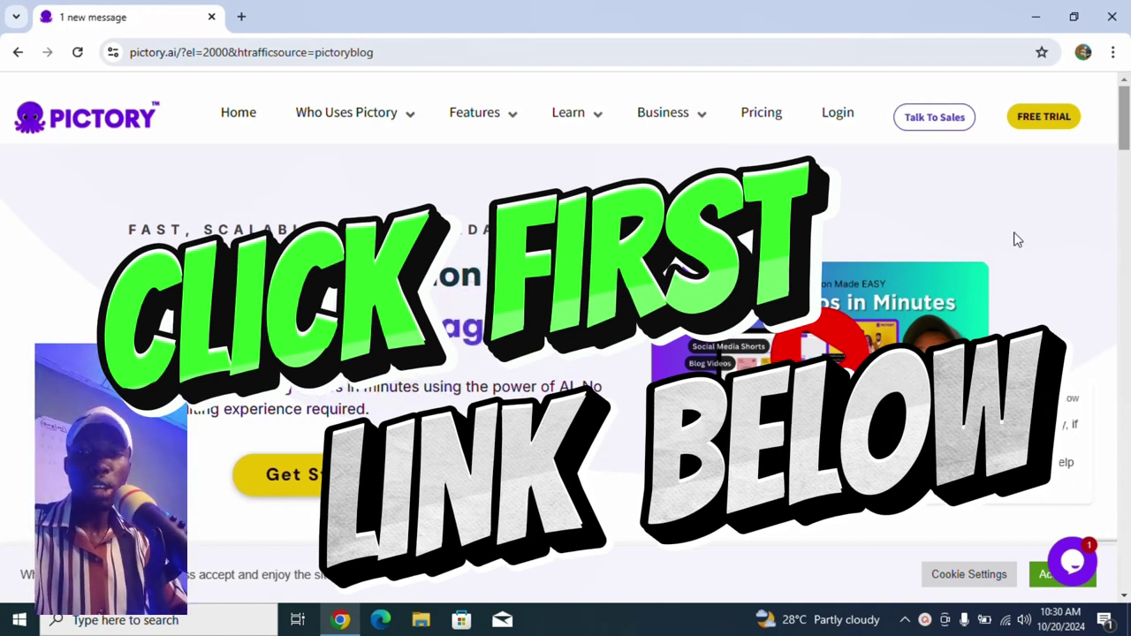
scroll(1128, 194, "down", 5)
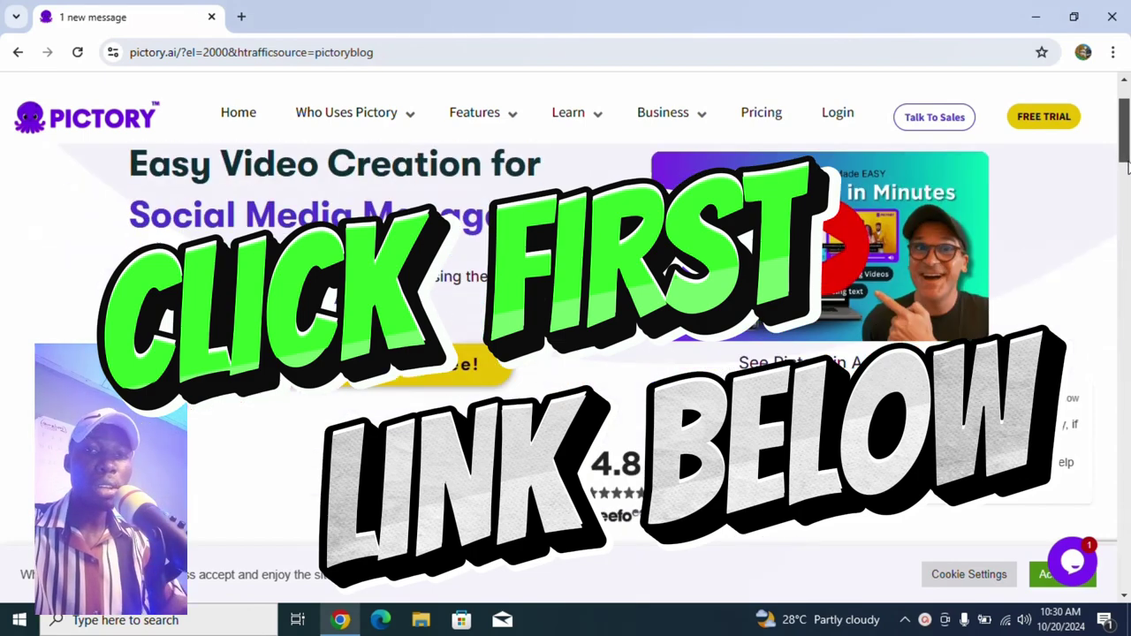
left_click_drag(1128, 194, 1128, 249)
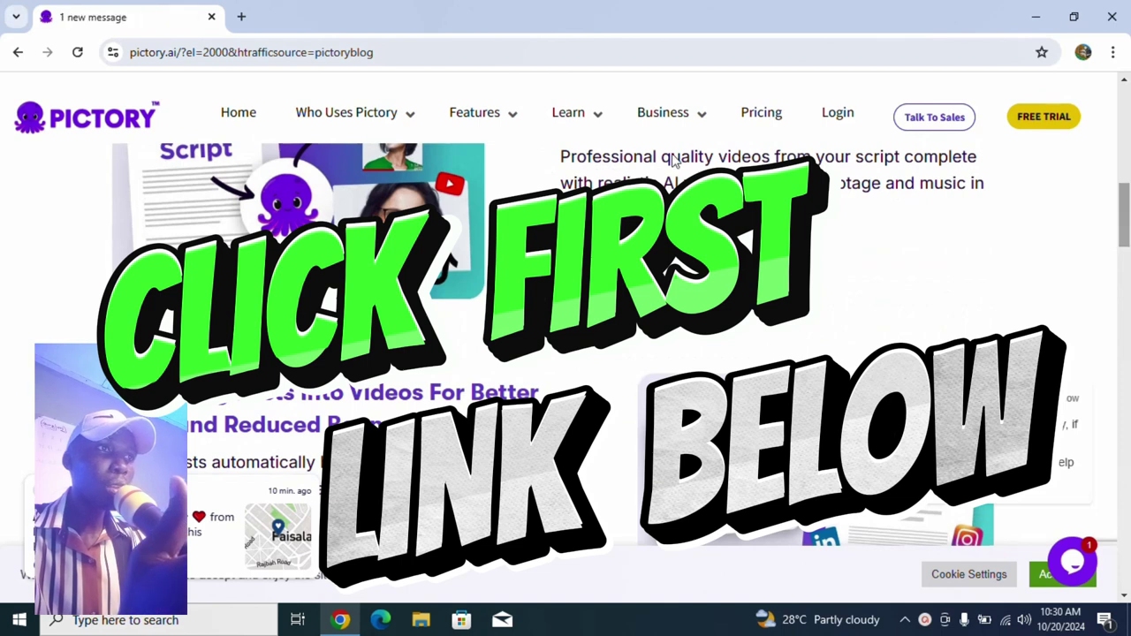
Search Google for "chatgpt" in a new browser tab and open the chatgpt.com site.
left_click(241, 17)
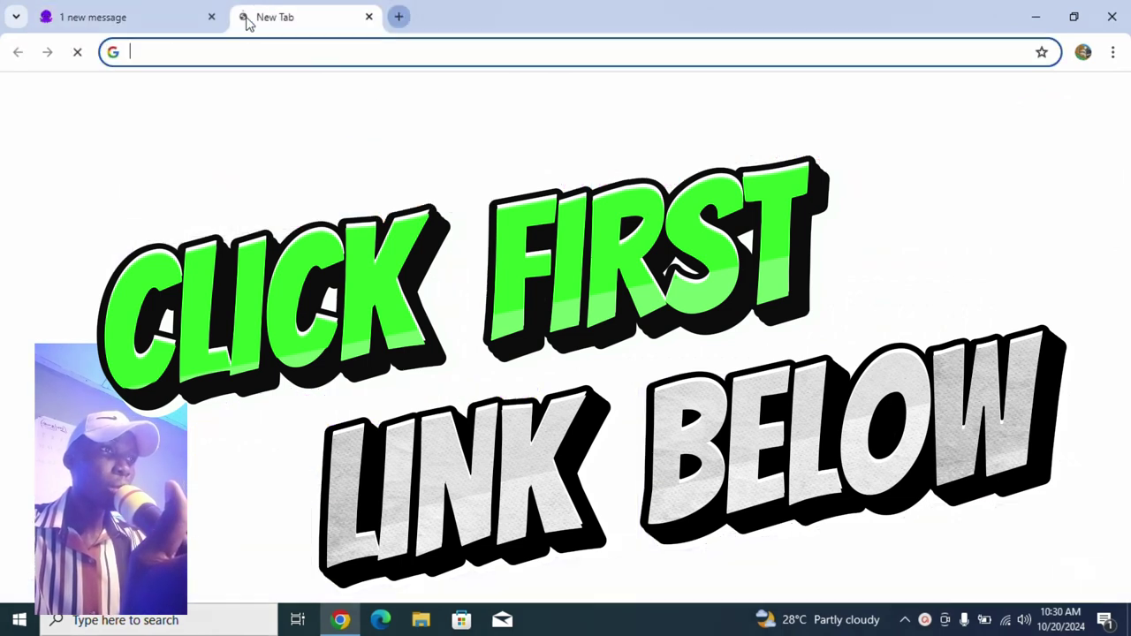
left_click(272, 55)
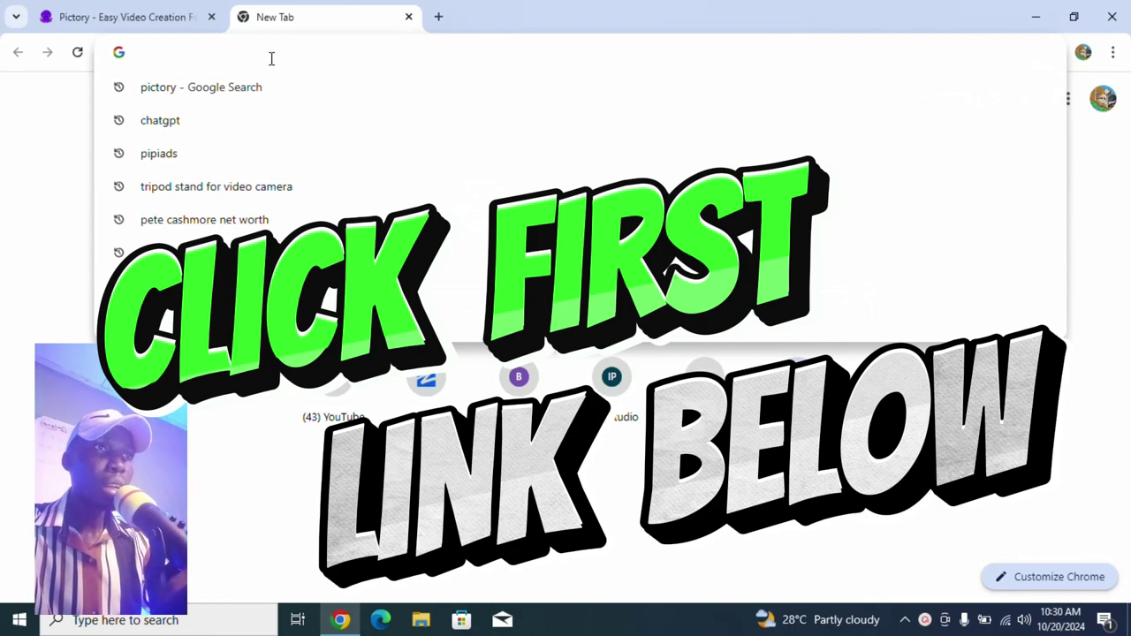
type("chatgpt")
key("Return")
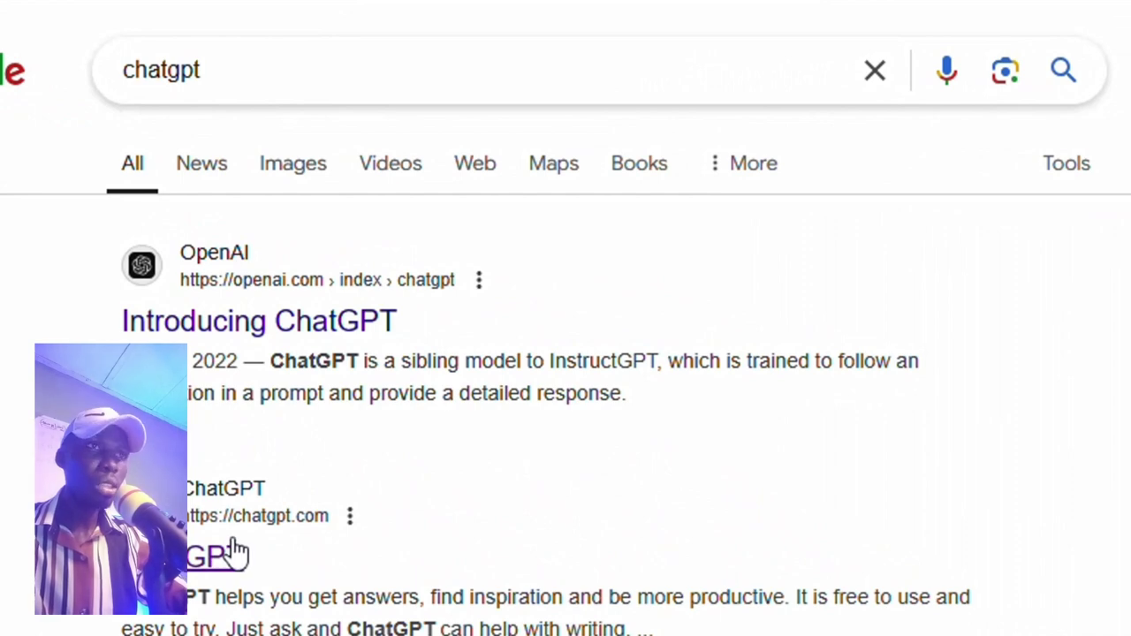
left_click(235, 550)
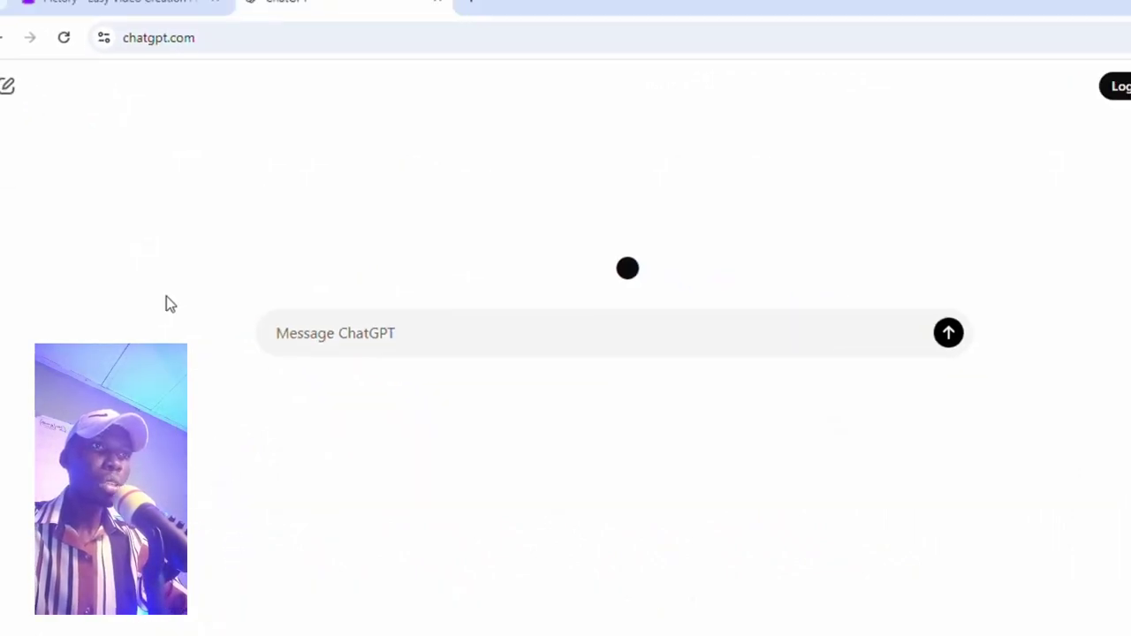
Return to the Pictory website and open its free trial sign-up page.
left_click(110, 1)
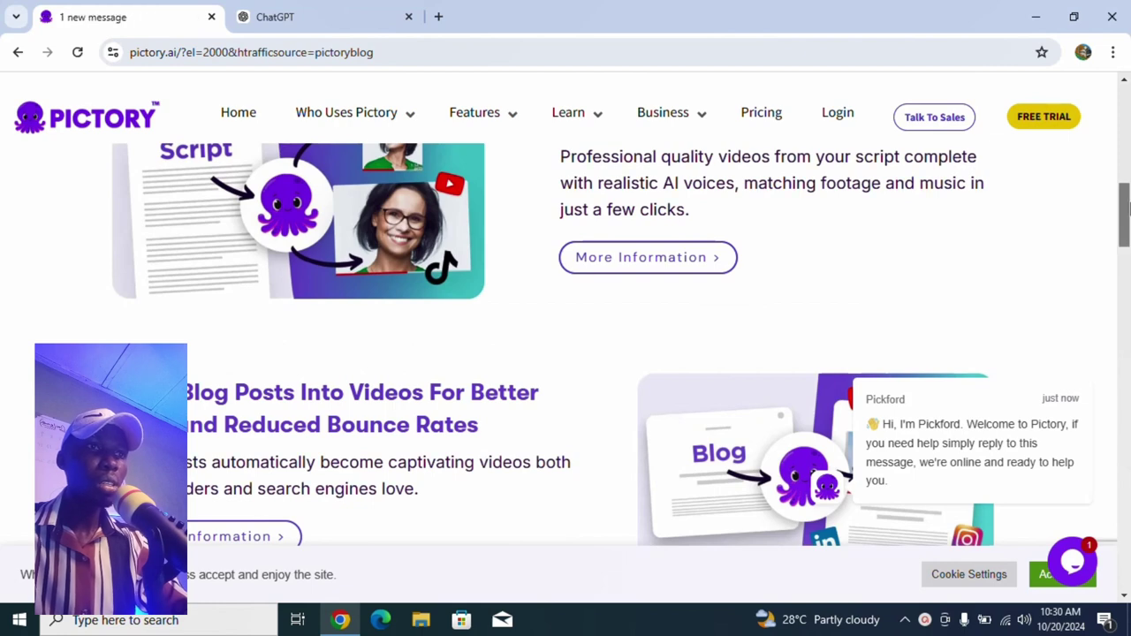
left_click_drag(1124, 205, 1126, 81)
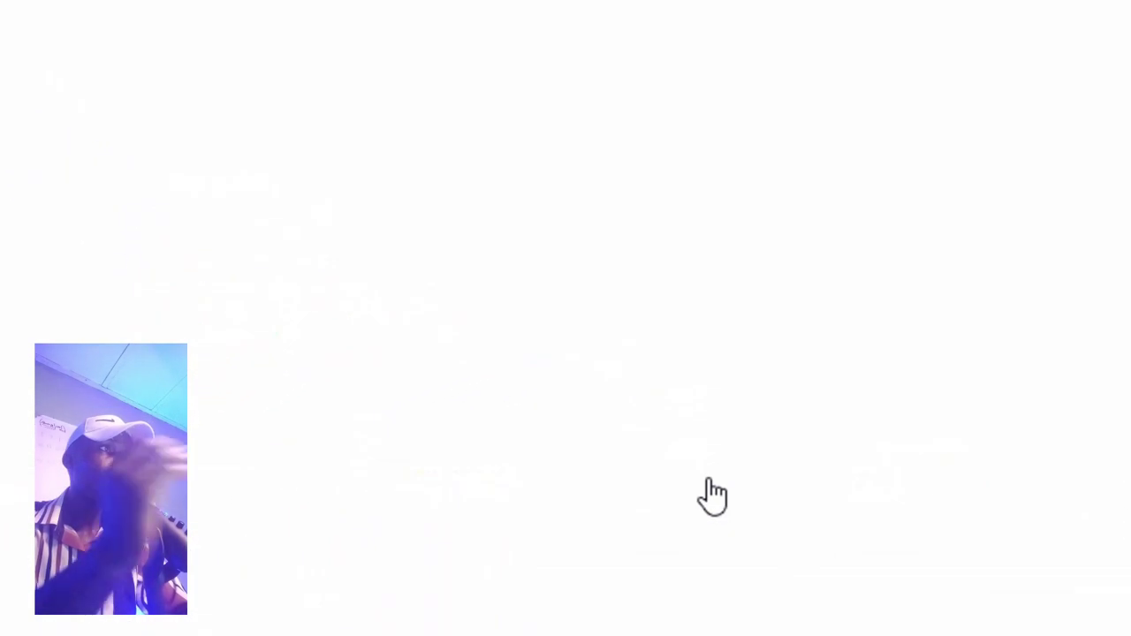
left_click(714, 497)
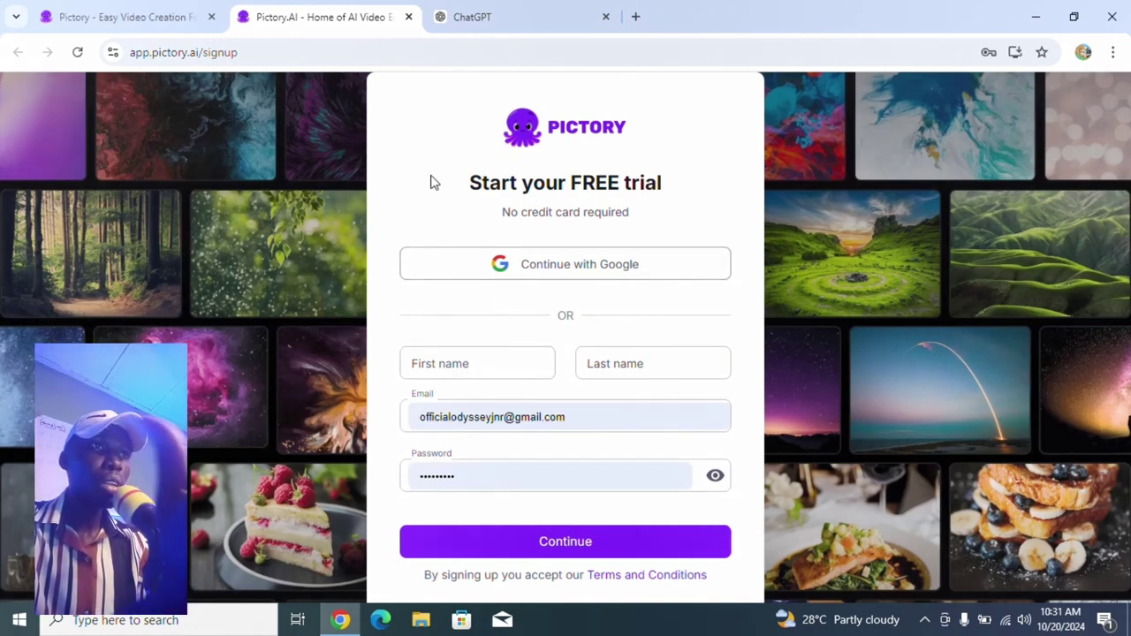
Go back to the Pictory homepage and log in to reach the app's home dashboard.
left_click(136, 16)
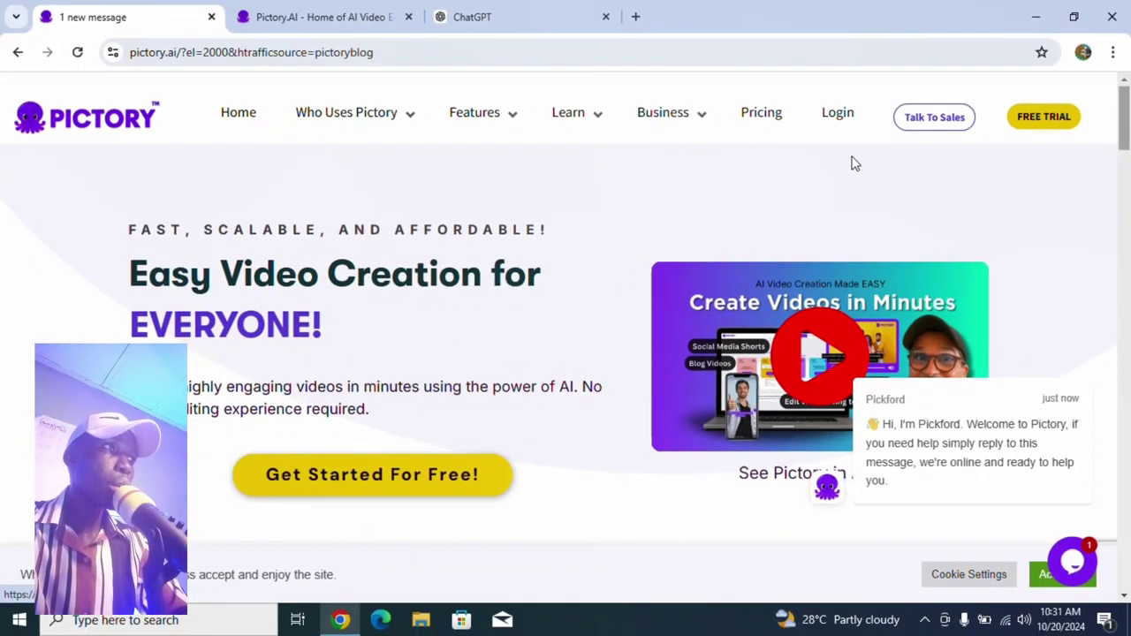
left_click(838, 113)
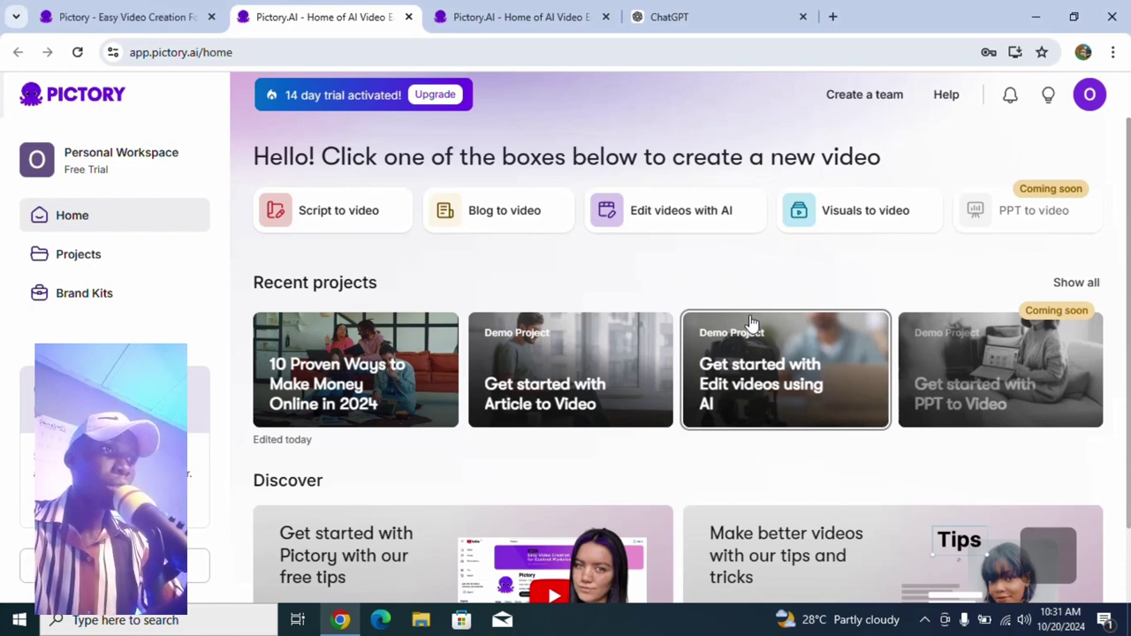
View the Script to video and Blog to video previews, open the script editor, and return to the home dashboard.
mouse_move(340, 223)
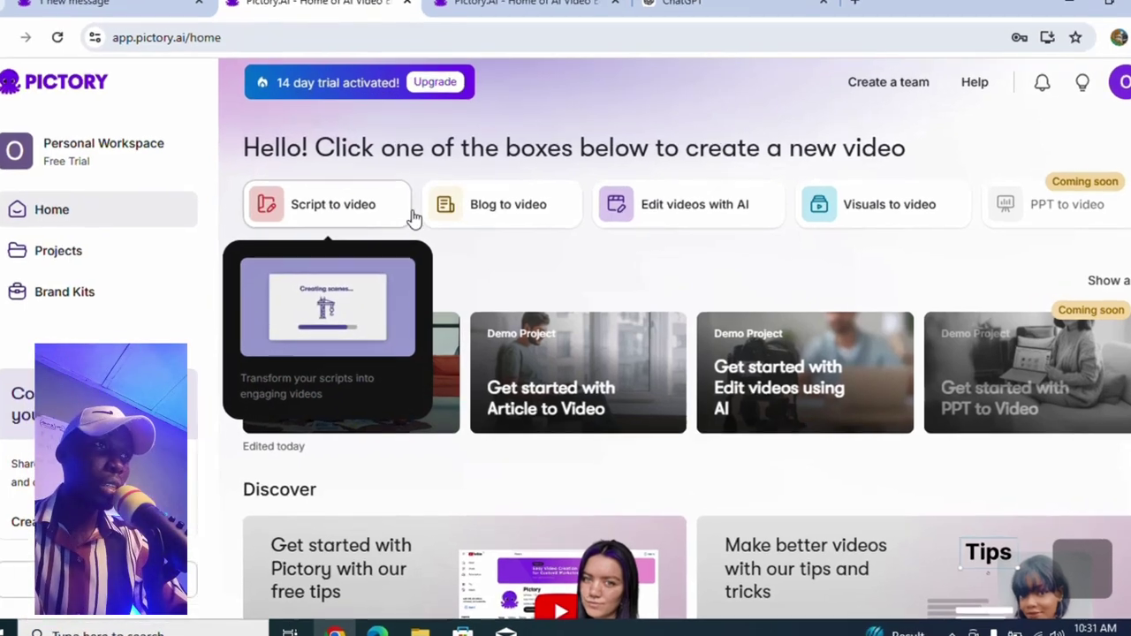
mouse_move(476, 216)
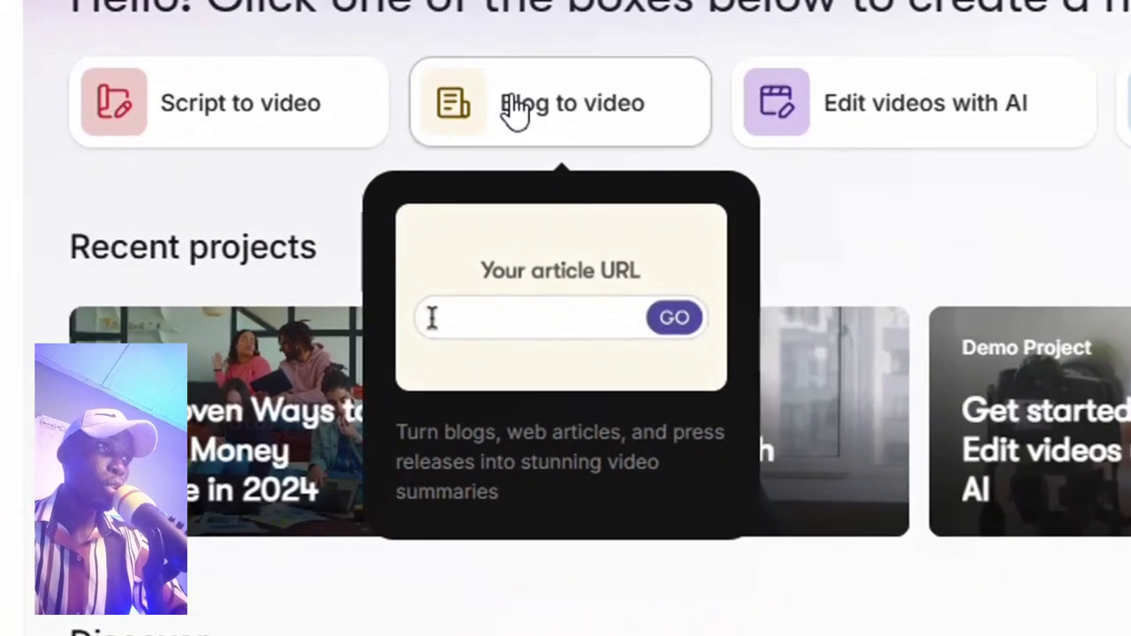
mouse_move(209, 145)
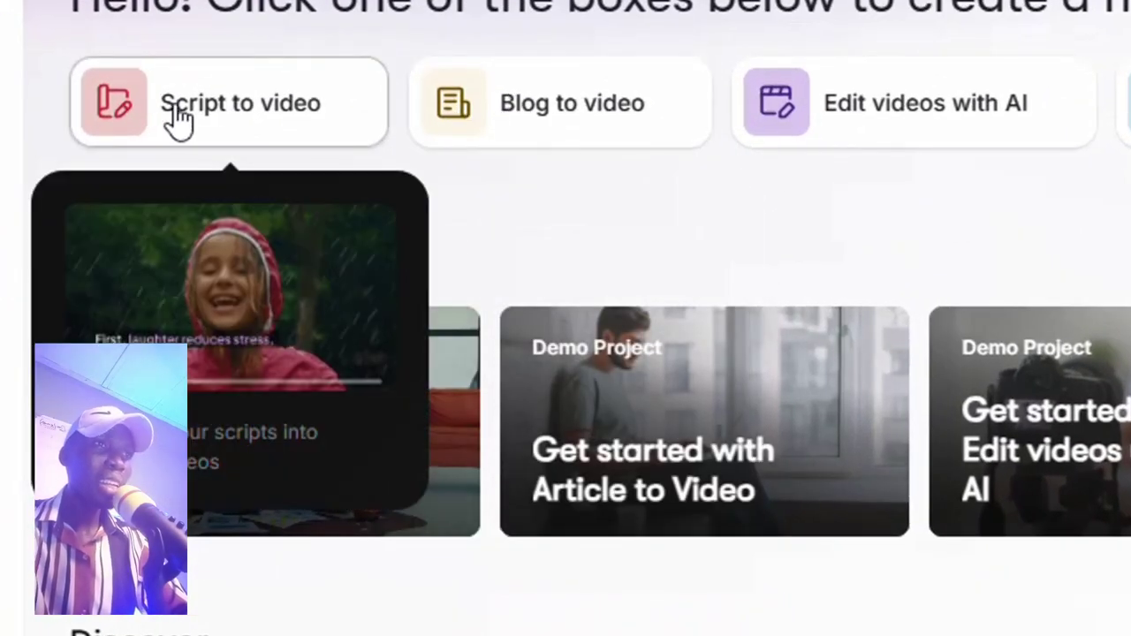
left_click(176, 120)
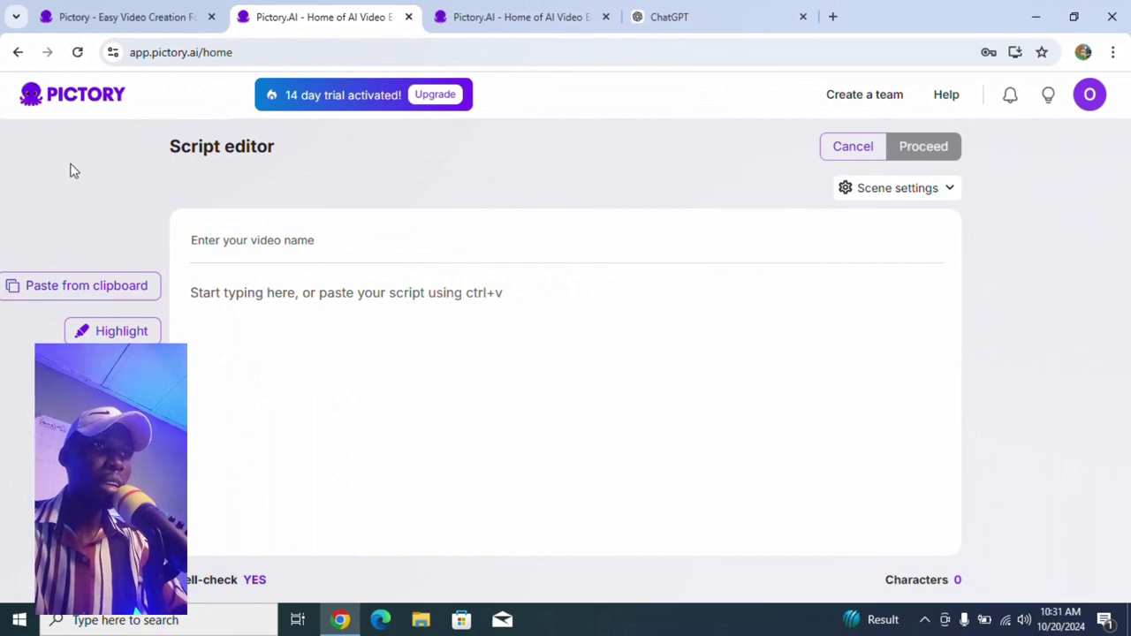
left_click(16, 53)
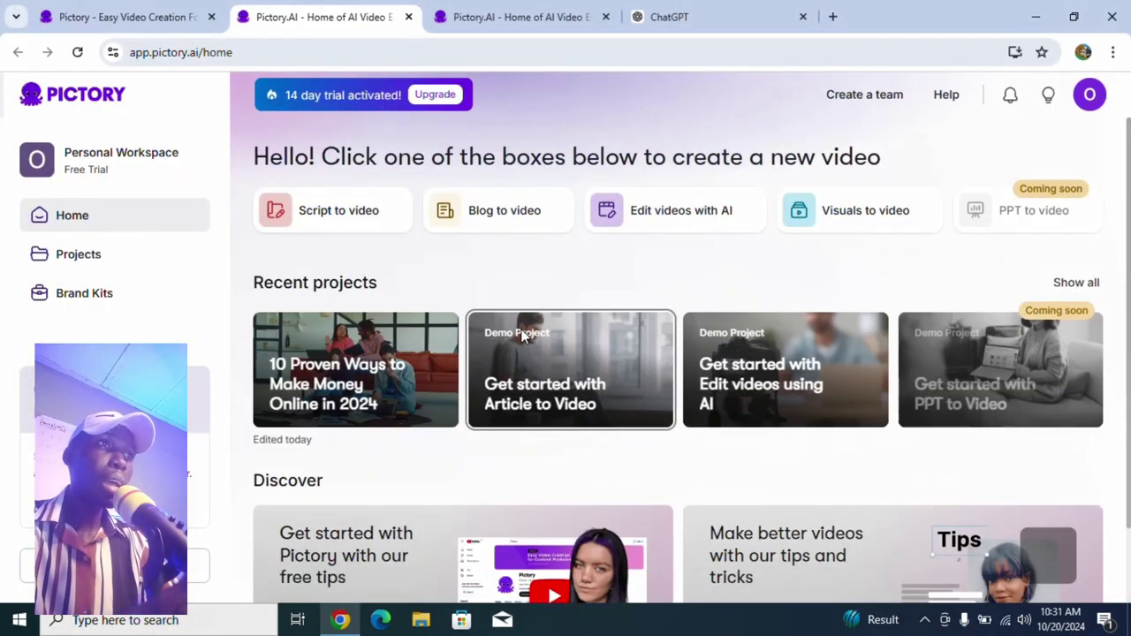
Open the Blog to video dialog to view its article URL field, and close it without generating a video.
left_click(500, 215)
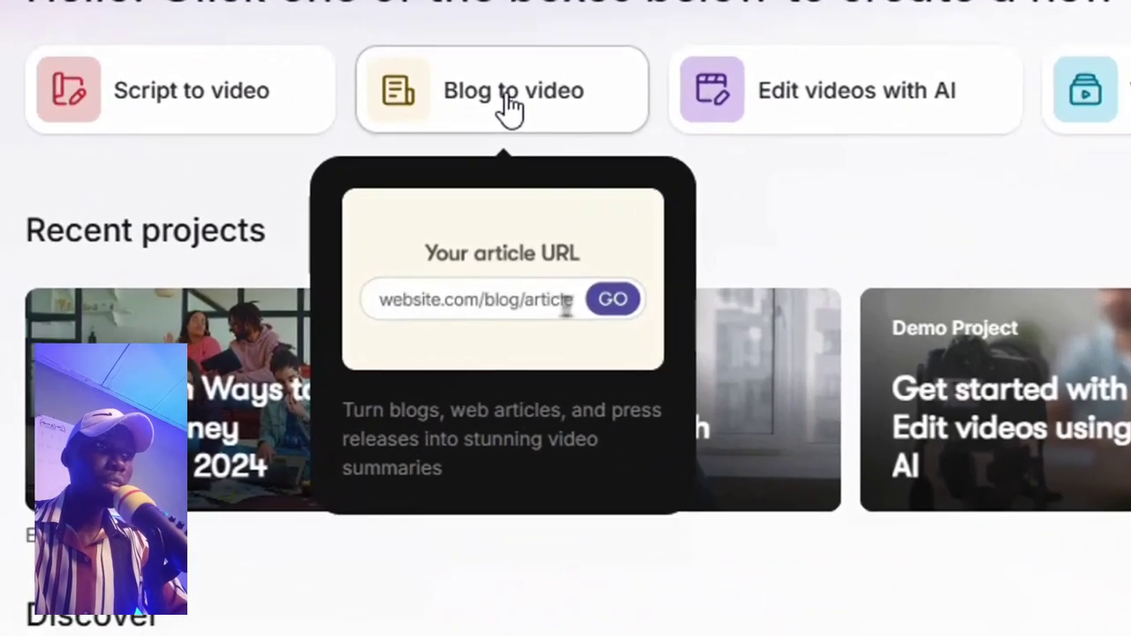
left_click(502, 99)
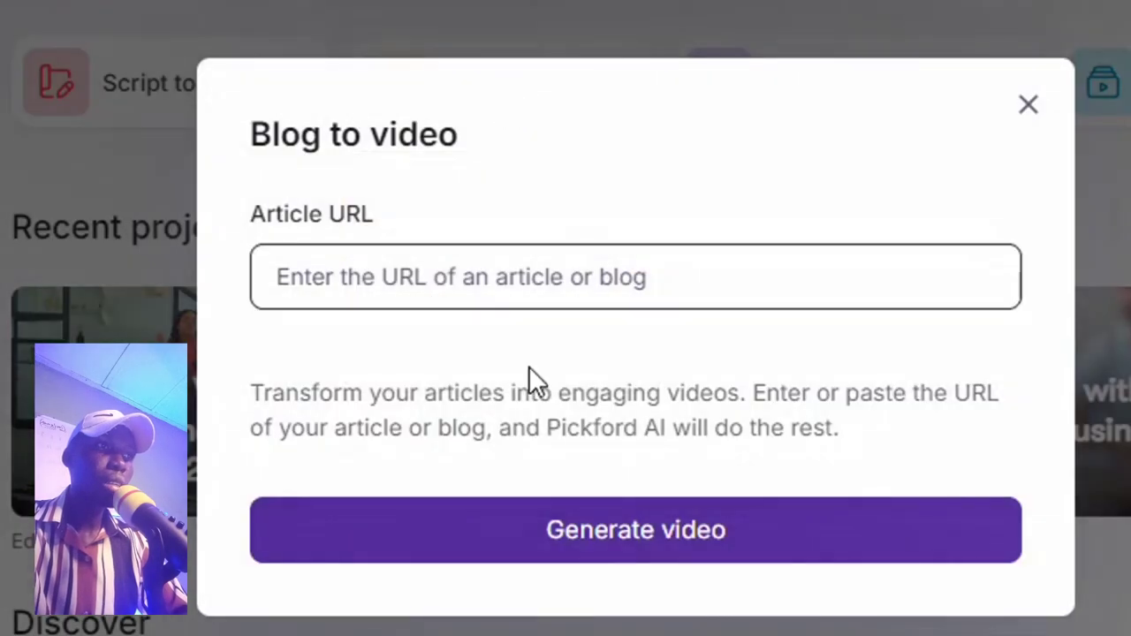
left_click(499, 293)
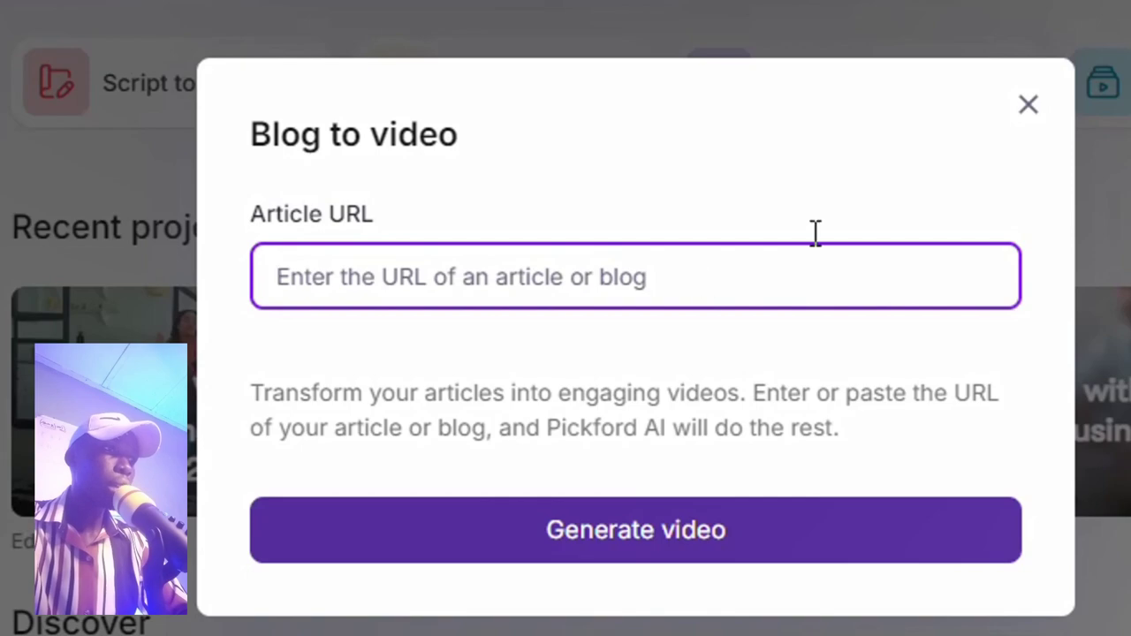
left_click(1025, 106)
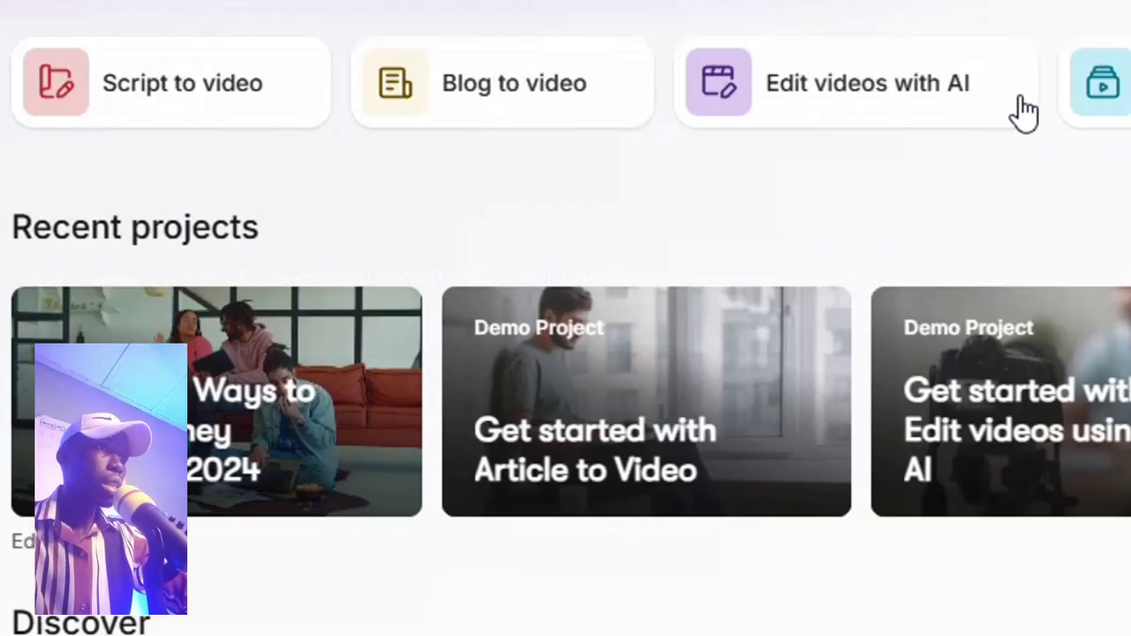
View the upload page of Edit videos with AI and return to the home dashboard.
mouse_move(846, 167)
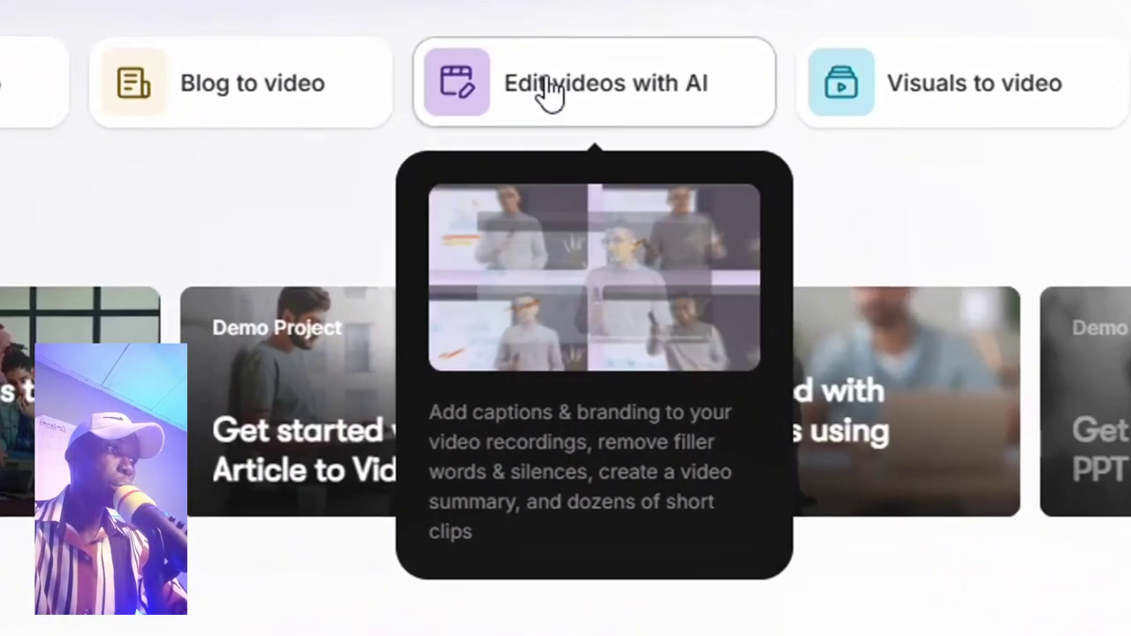
left_click(645, 213)
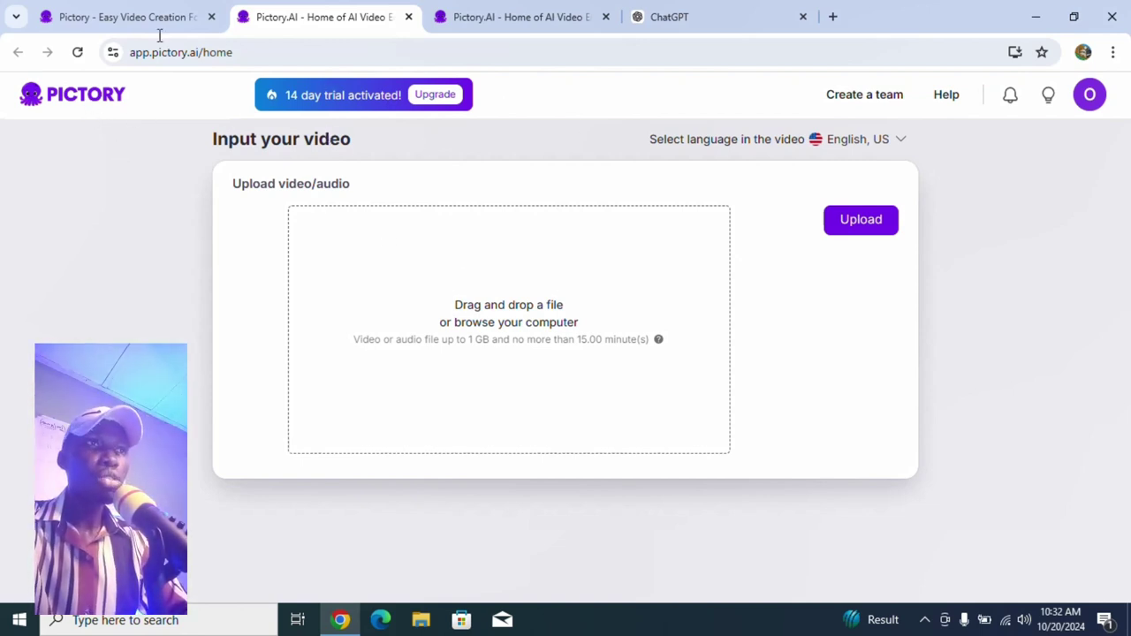
left_click(51, 95)
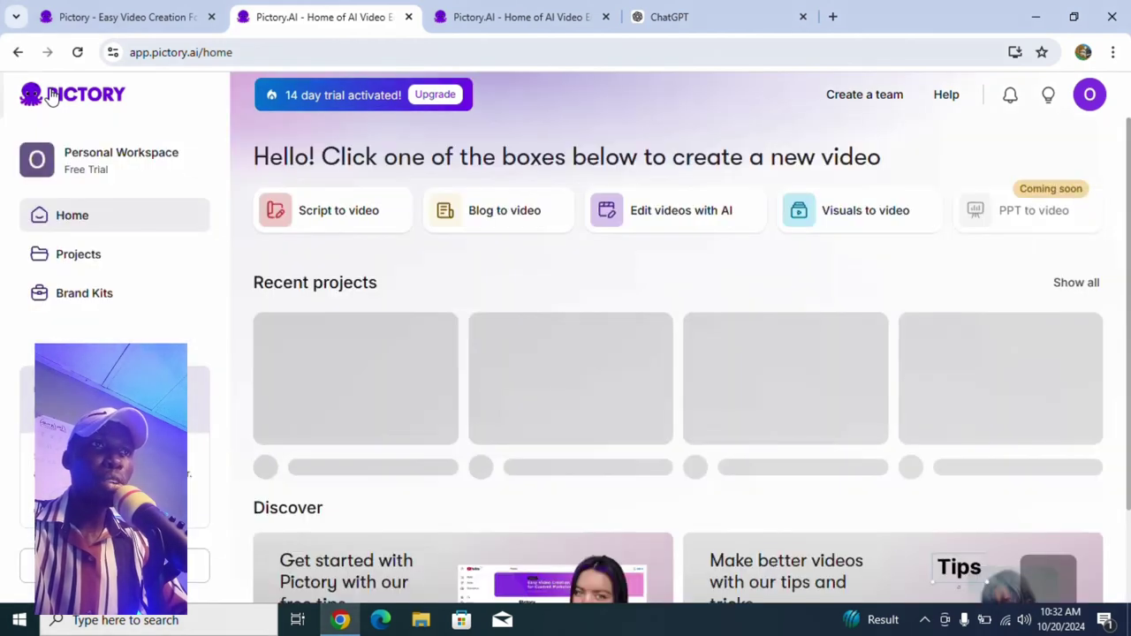
Open the Script to video editor and activate the video name field.
left_click(336, 215)
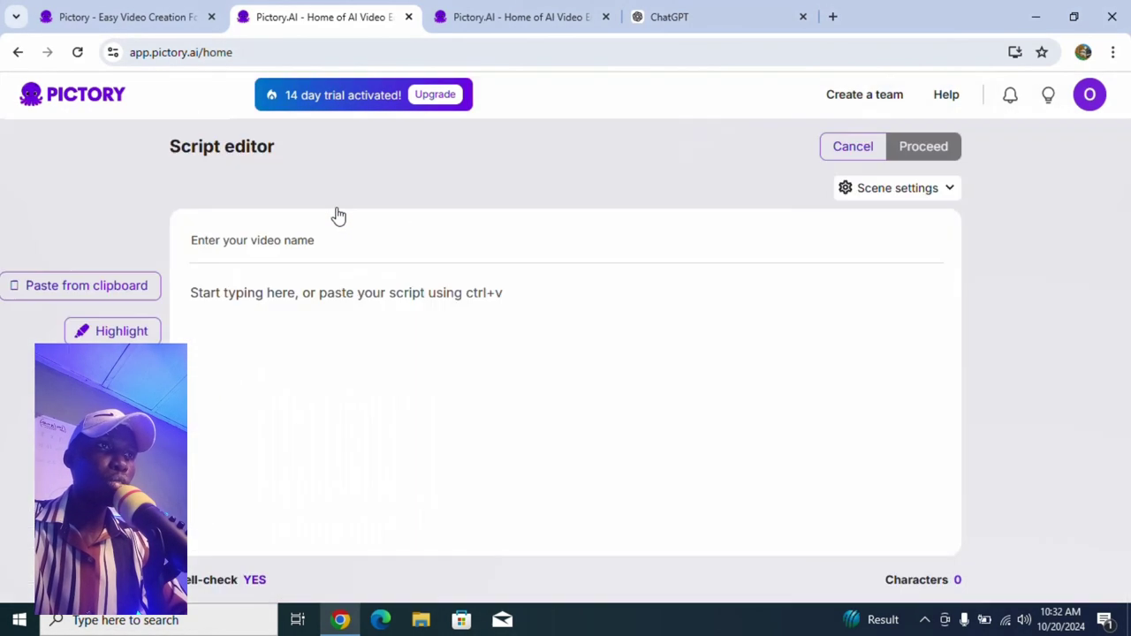
left_click(296, 240)
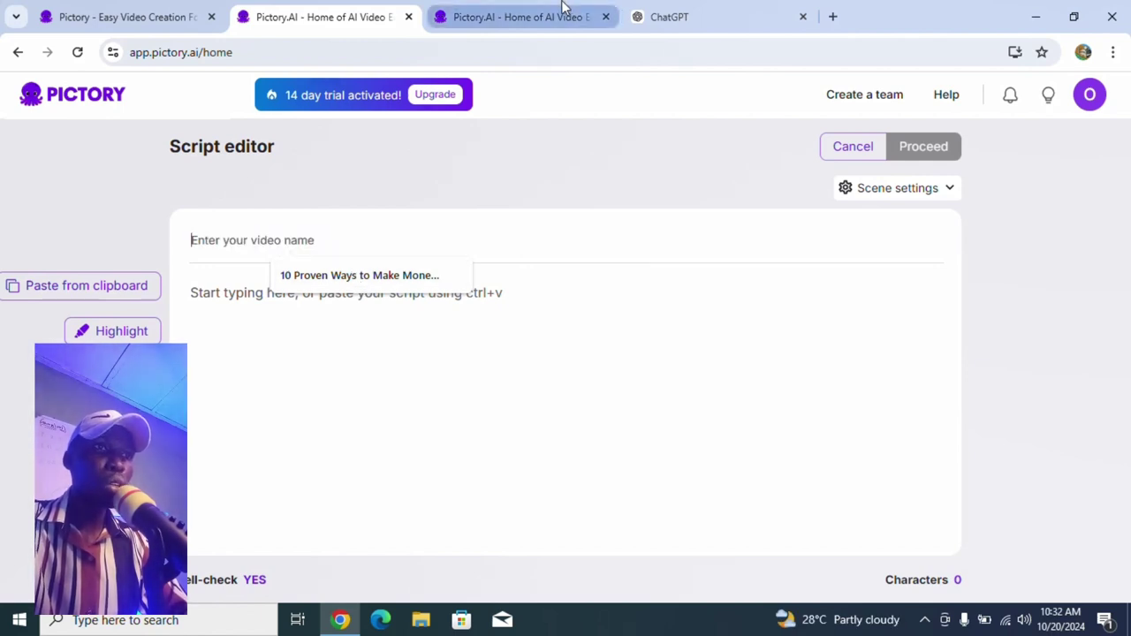
Switch to ChatGPT and submit the prompt "write a content for me on ten ways to make money online".
left_click(678, 9)
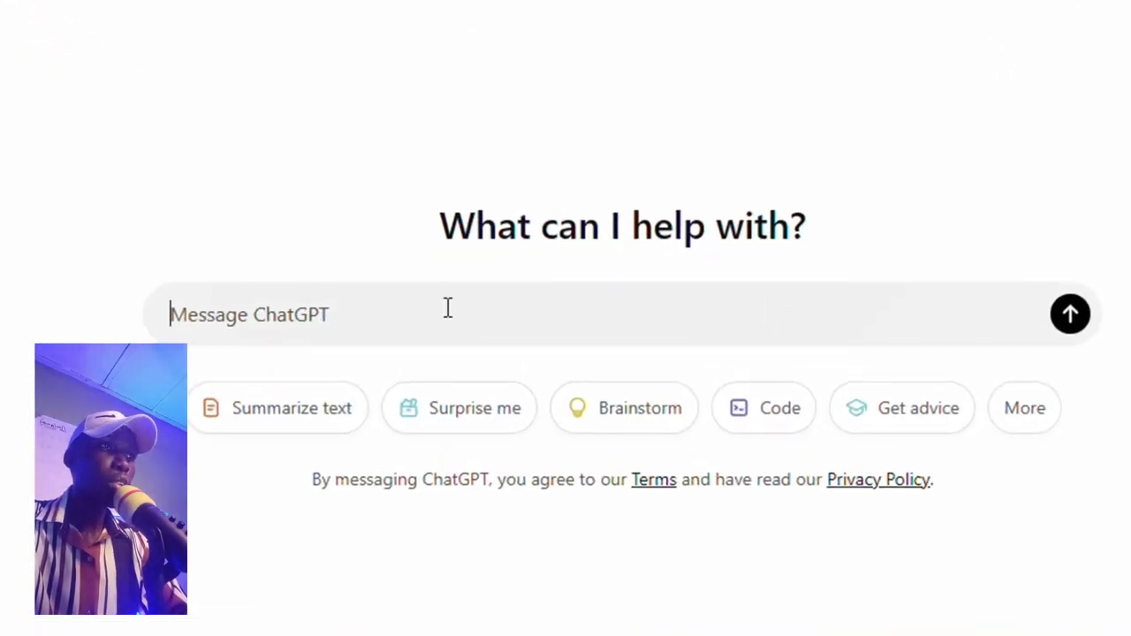
type("ways")
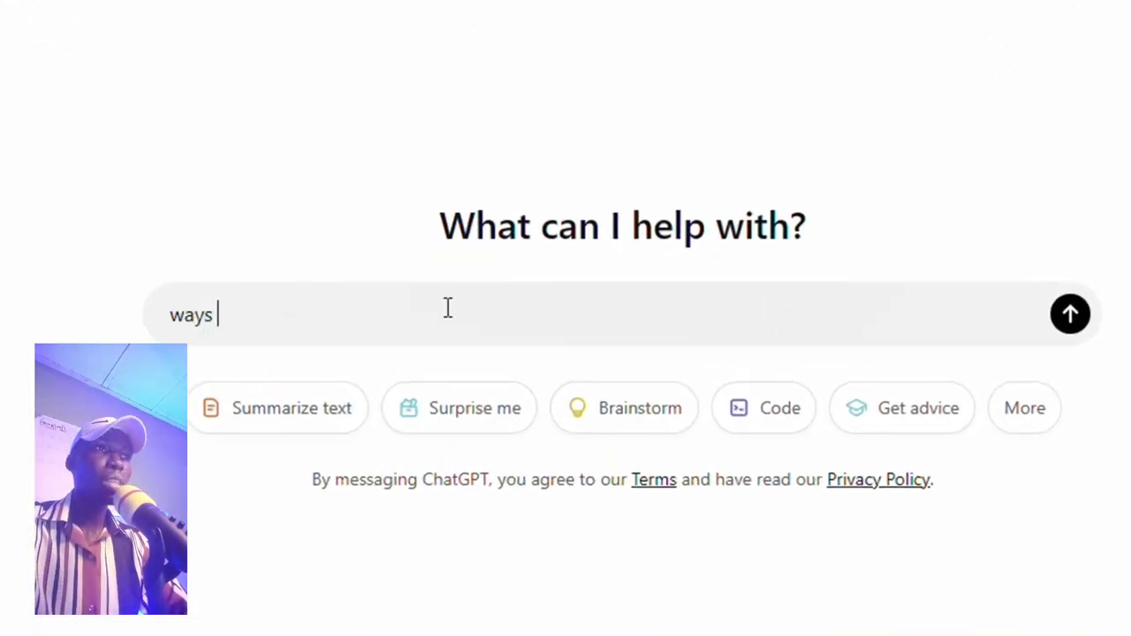
key("BackSpace")
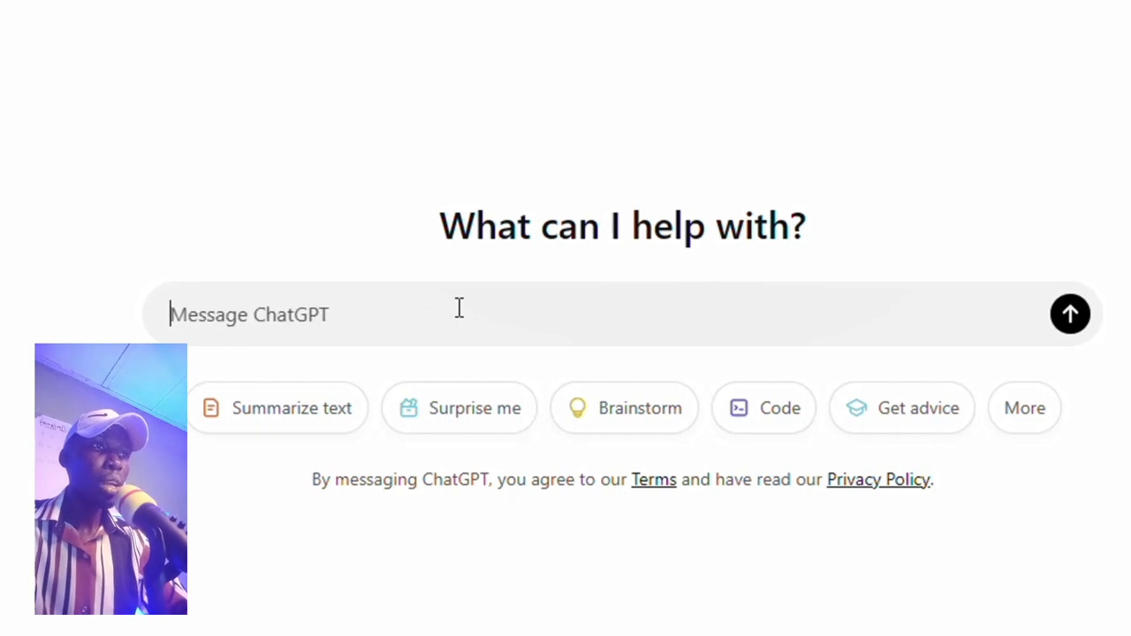
type("write a")
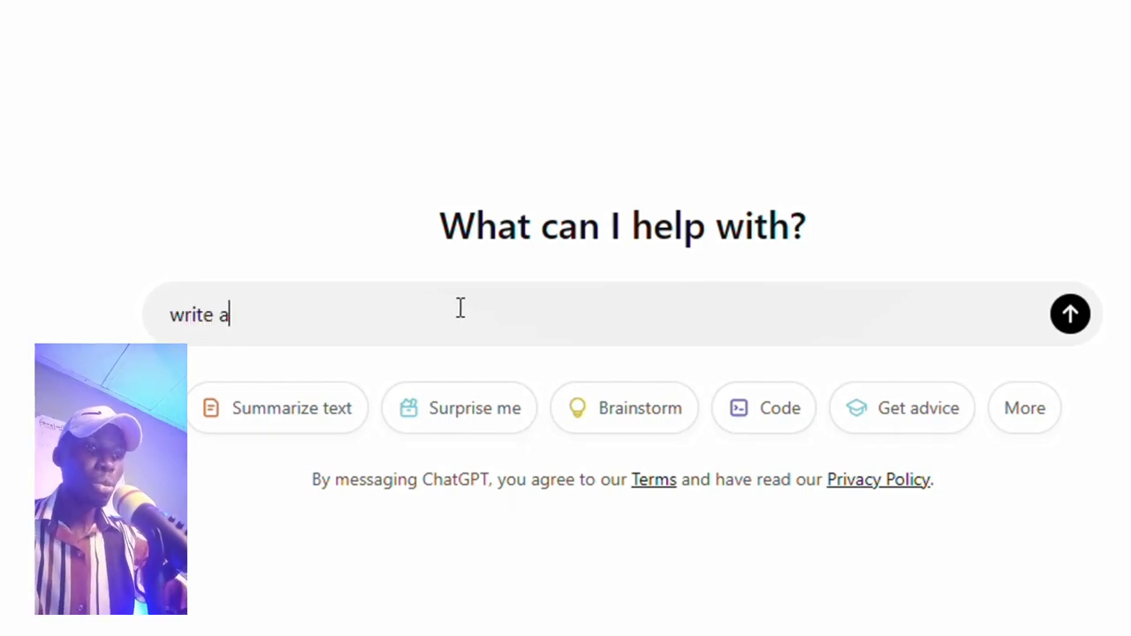
type(" conten")
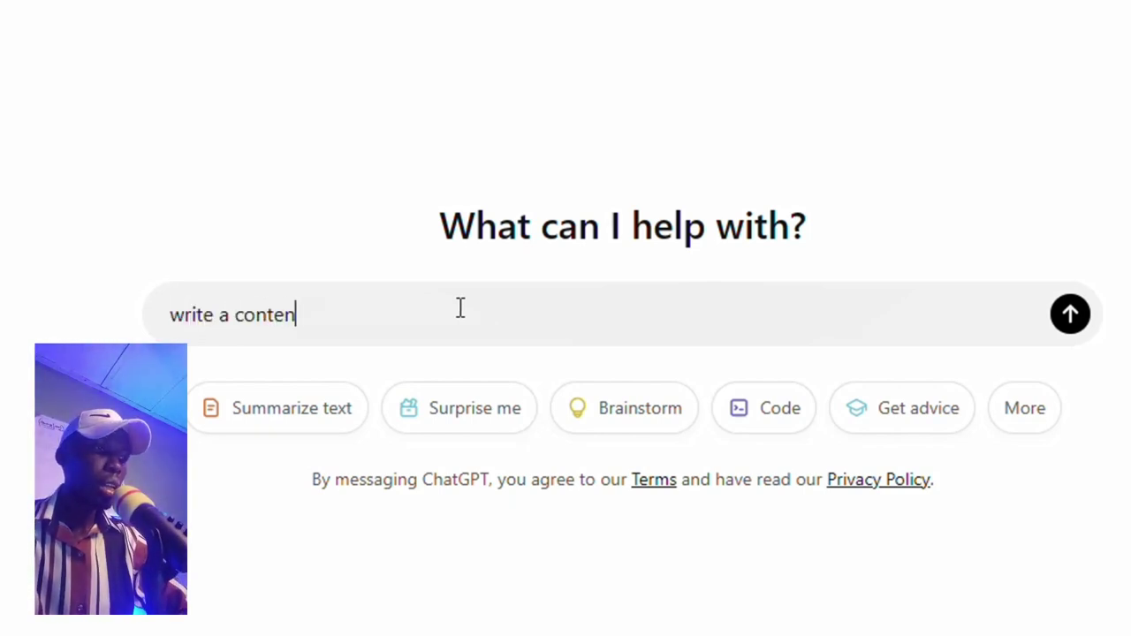
type("t for ")
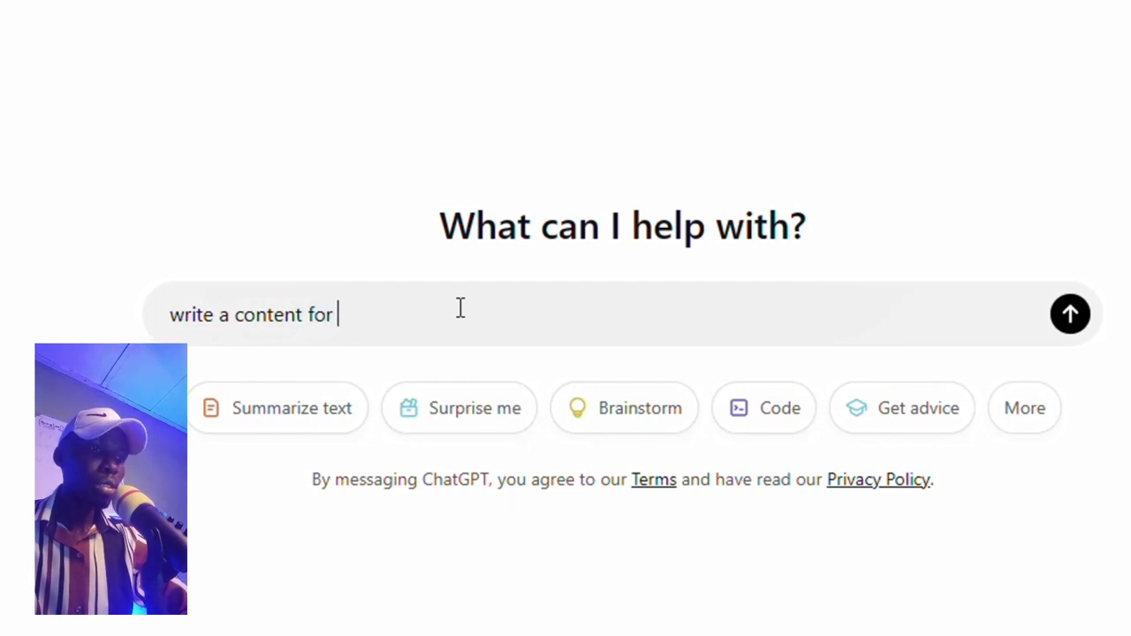
type("me on")
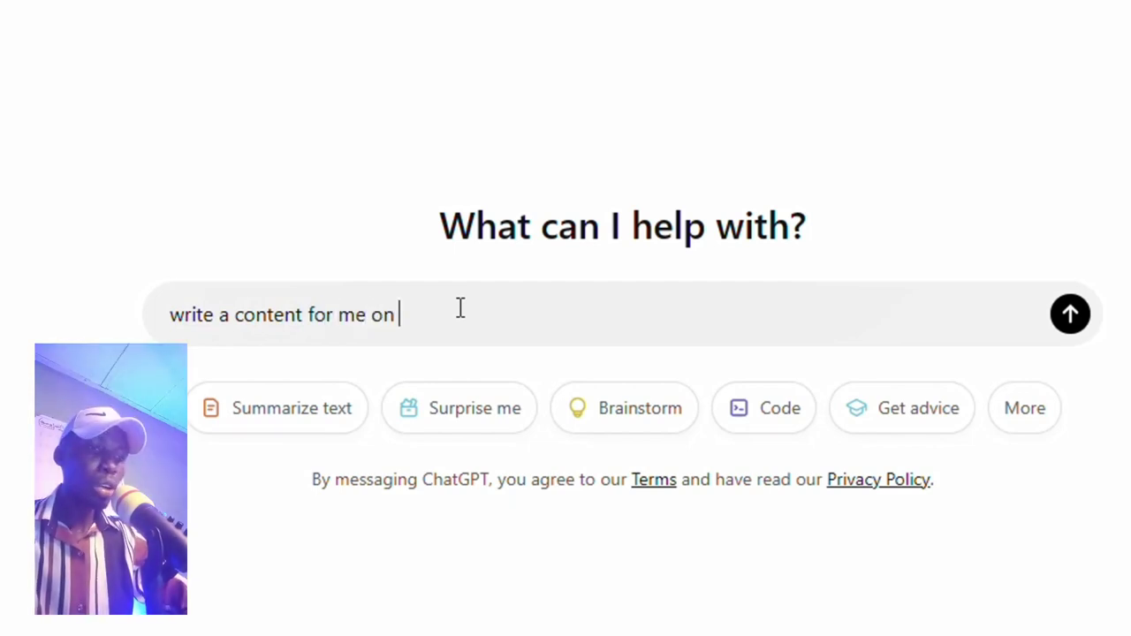
type(" ten ")
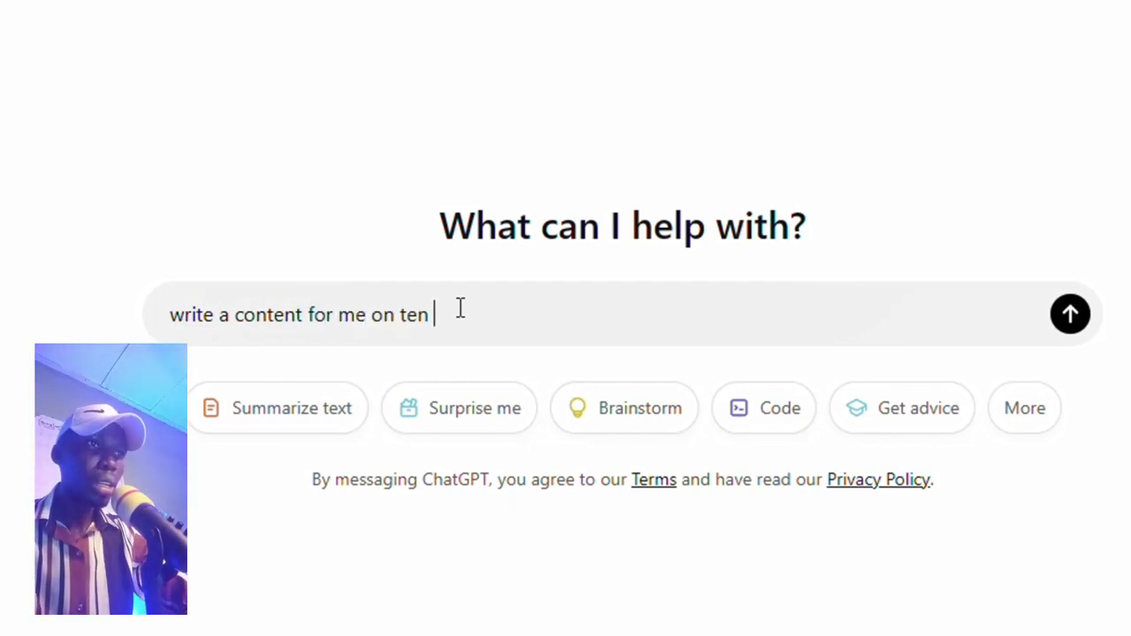
type("ways to")
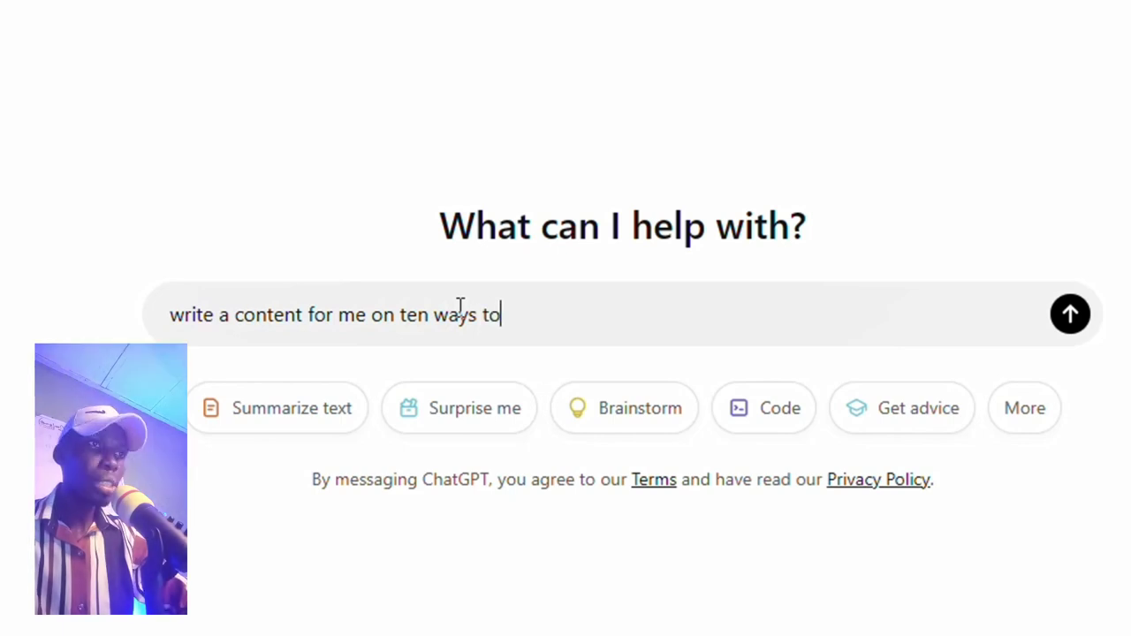
type(" mske")
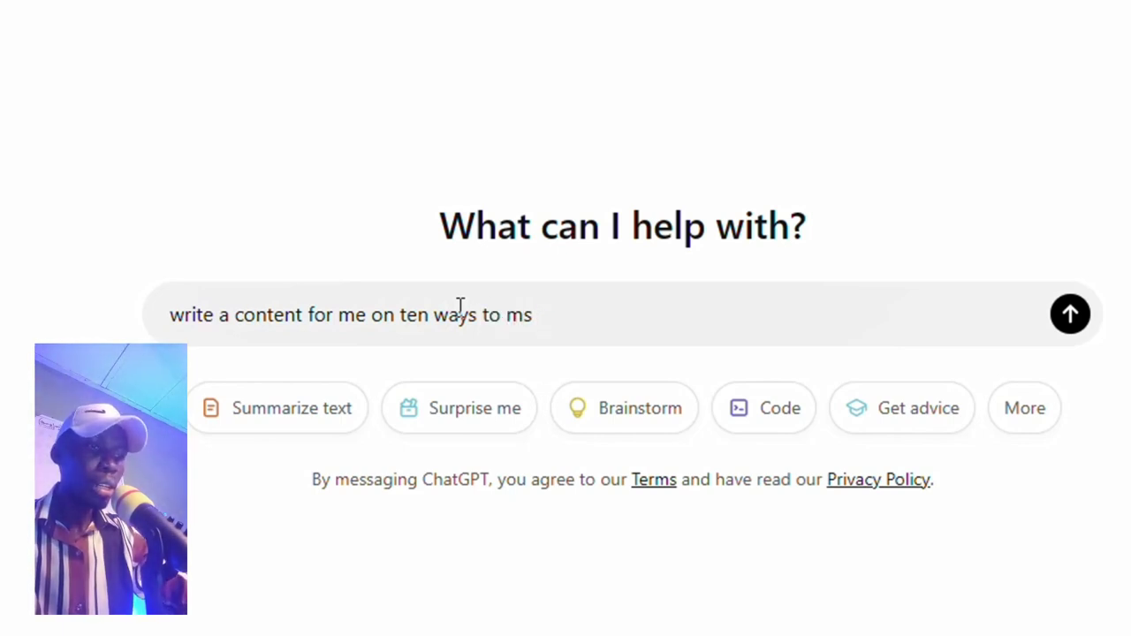
key("BackSpace")
key("BackSpace")
type("make")
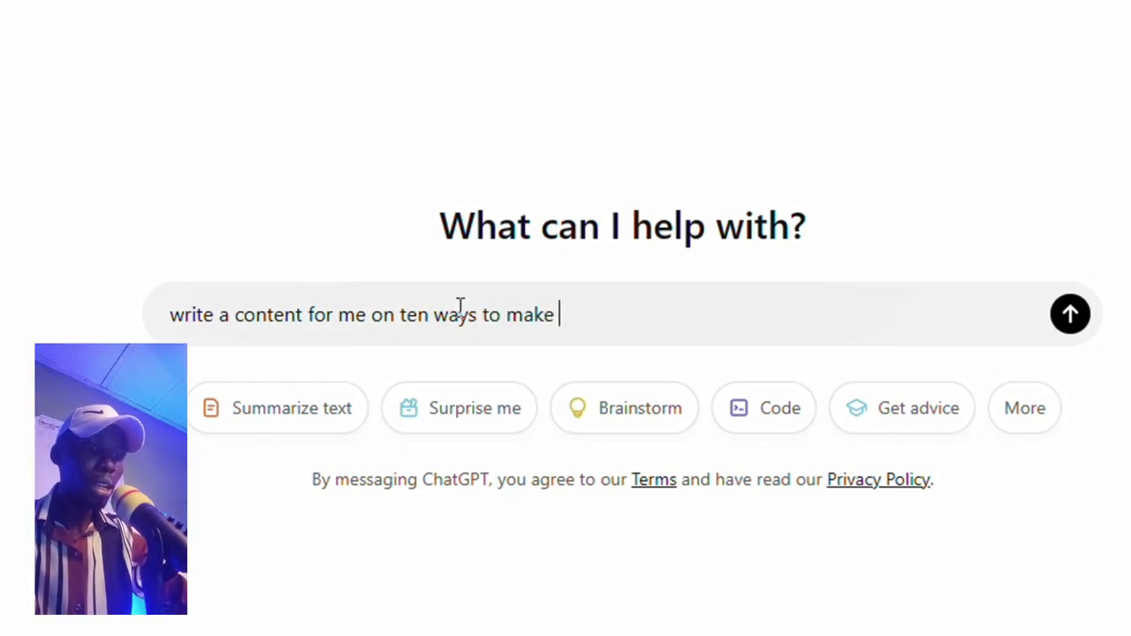
type(" moneu")
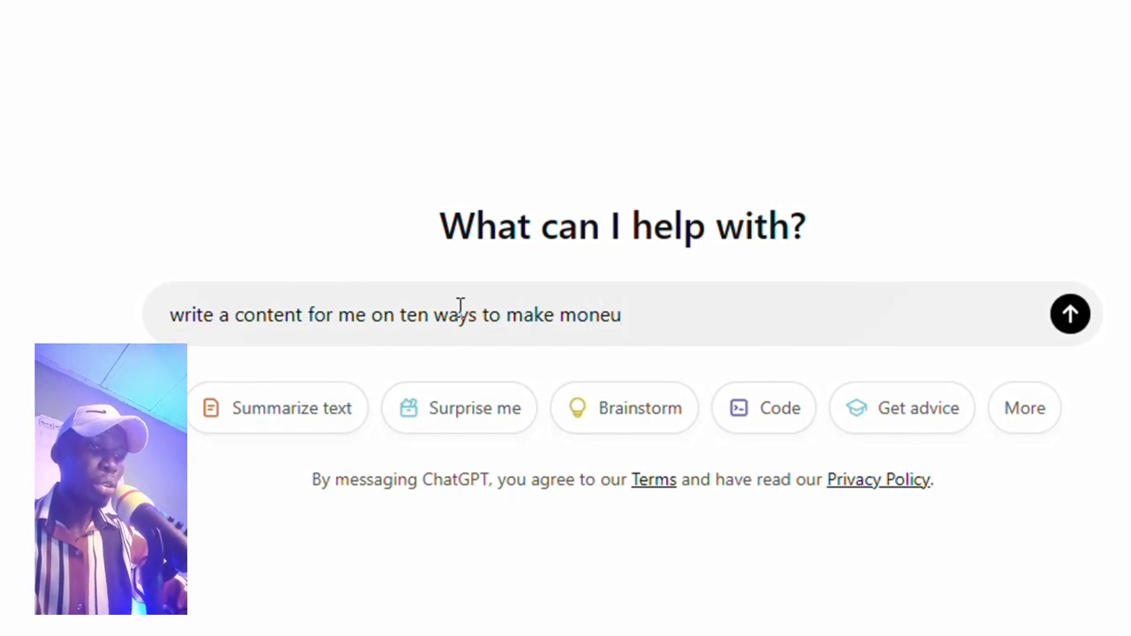
key("BackSpace")
type("y onl")
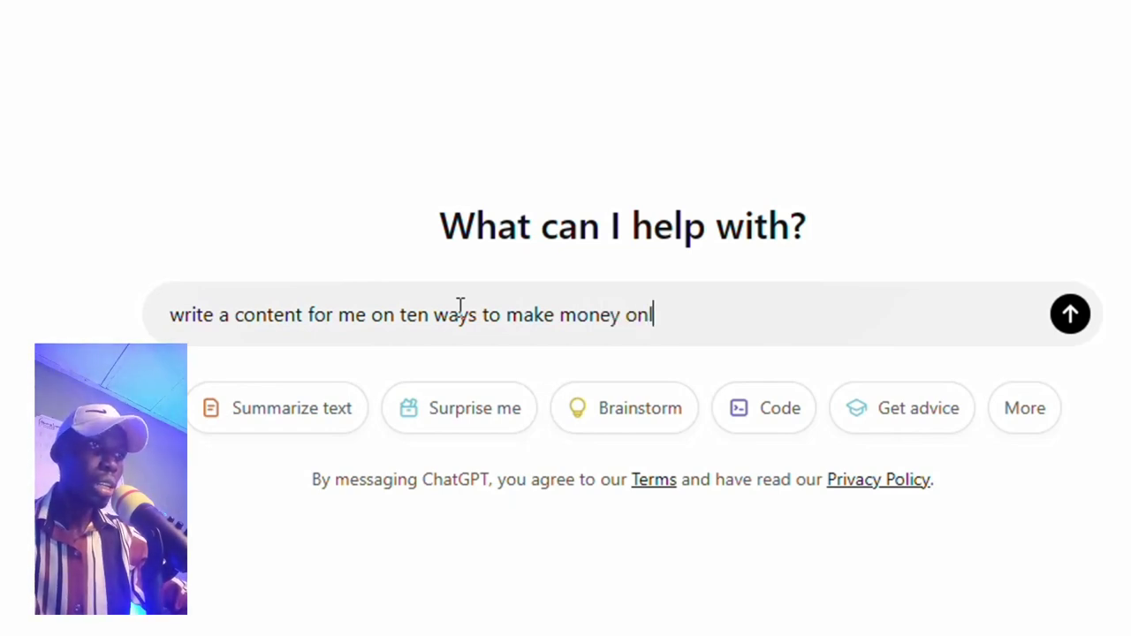
type("ine")
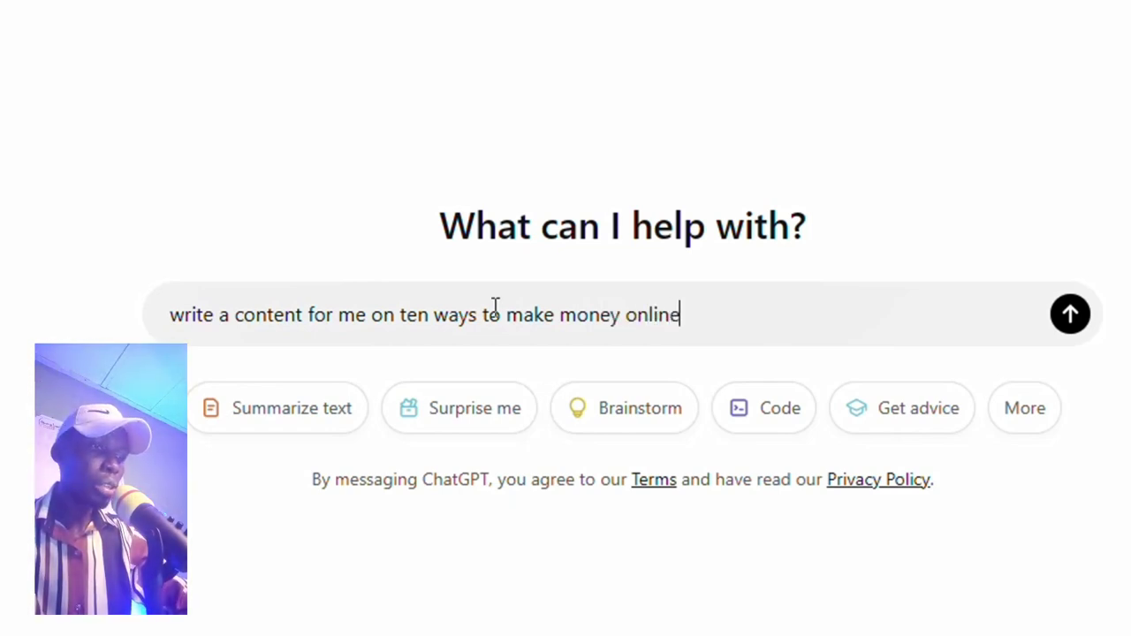
left_click(1067, 326)
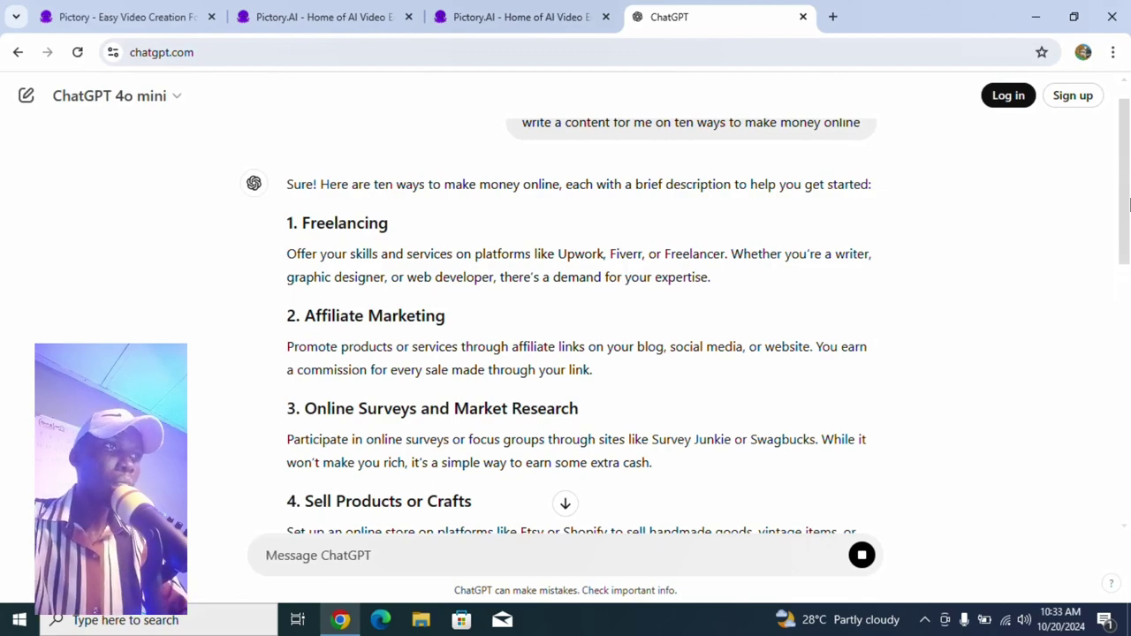
Copy the generated text from the "1. Freelancing" heading through the end of the Conclusion.
mouse_move(1128, 205)
left_mouse_down()
mouse_move(1129, 470)
mouse_move(1129, 189)
left_mouse_up()
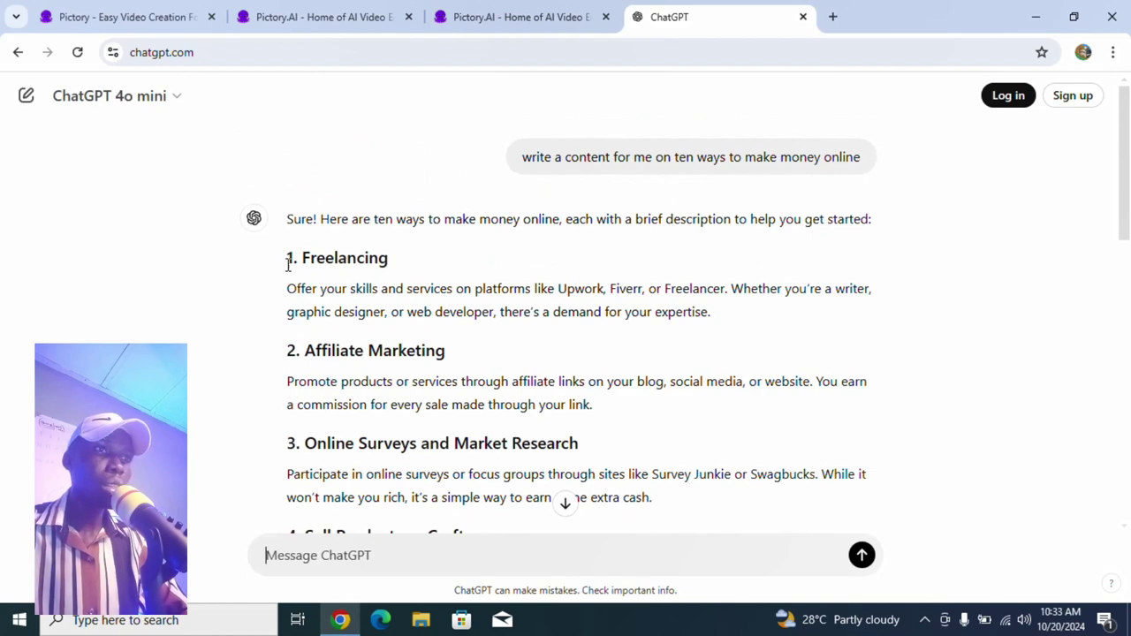
left_click_drag(287, 263, 508, 409)
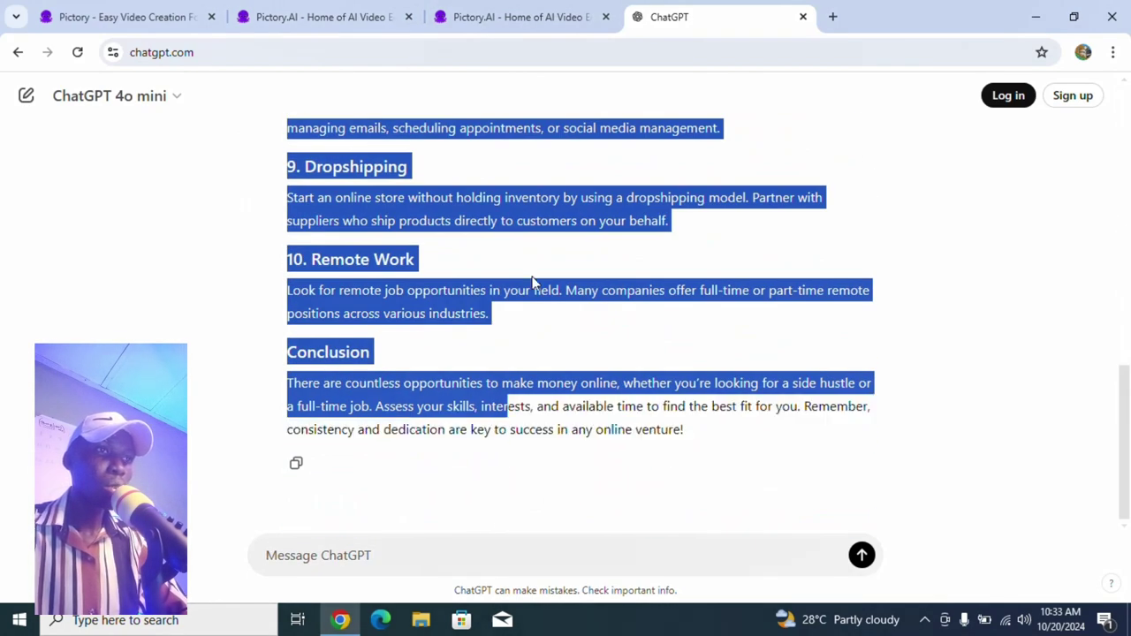
left_click_drag(533, 282, 683, 431)
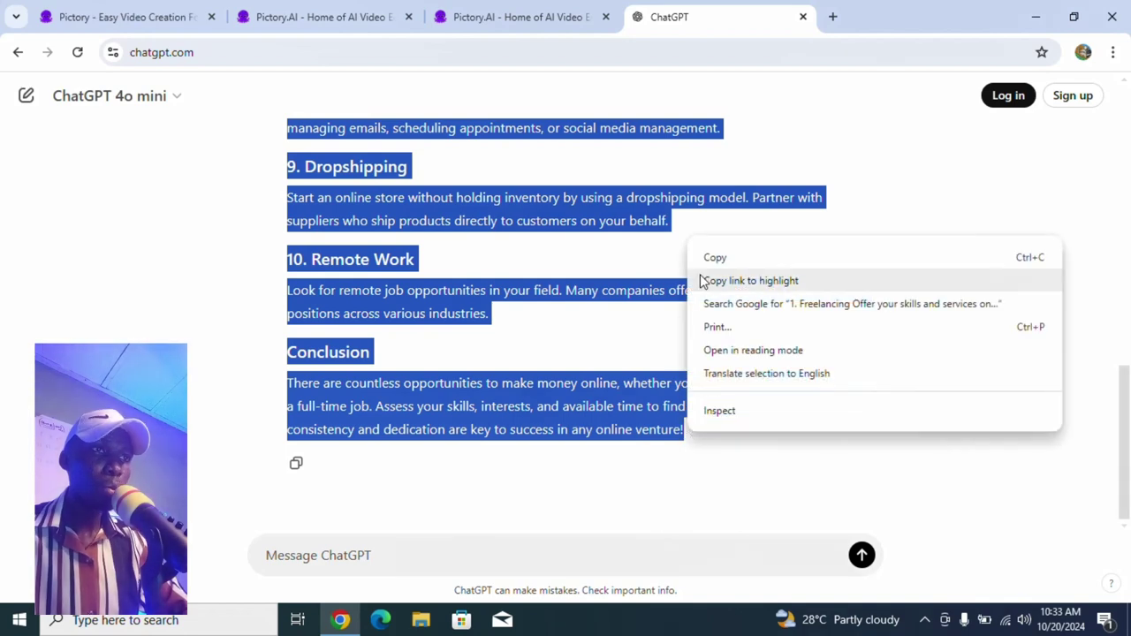
left_click(715, 259)
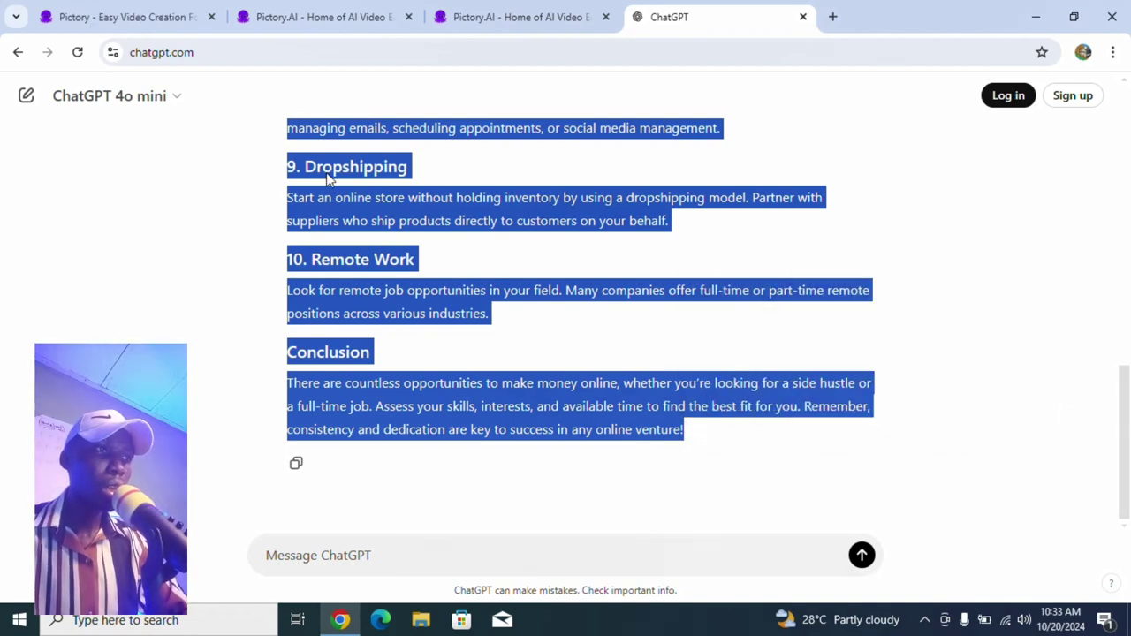
Switch back to the Pictory script editor and paste the copied text as the script.
left_click(139, 7)
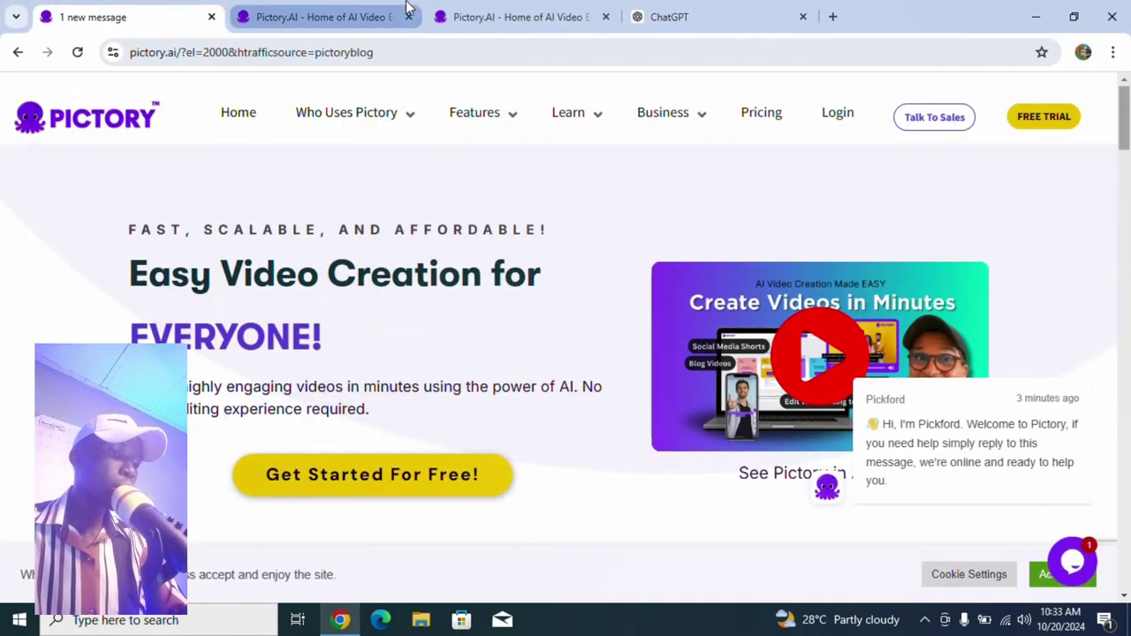
left_click(368, 15)
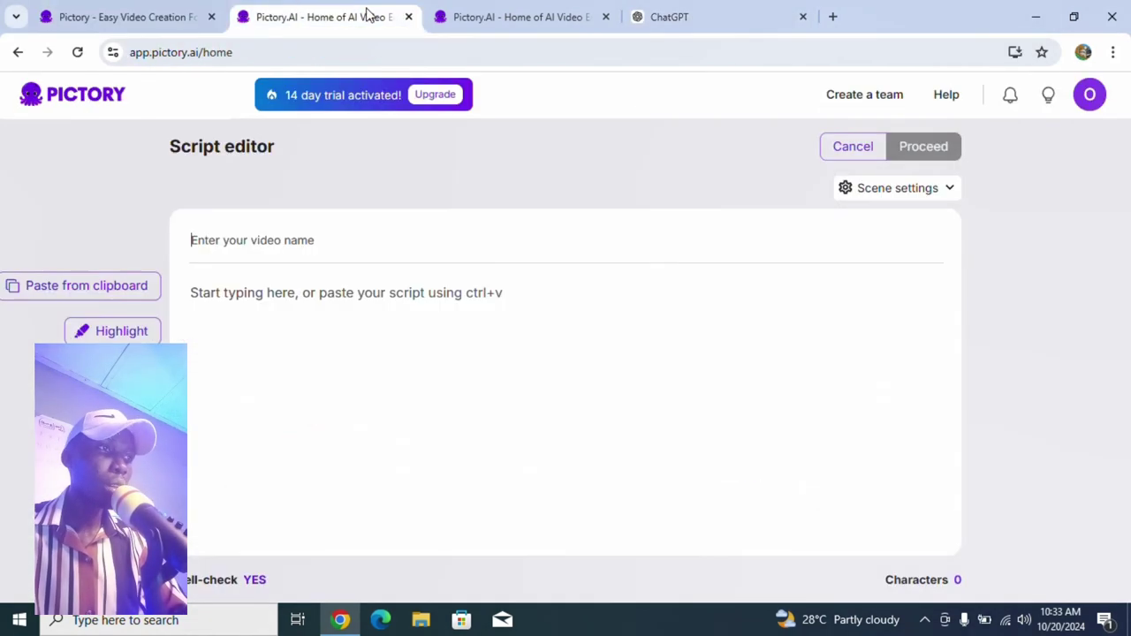
left_click(323, 294)
key("ctrl+v")
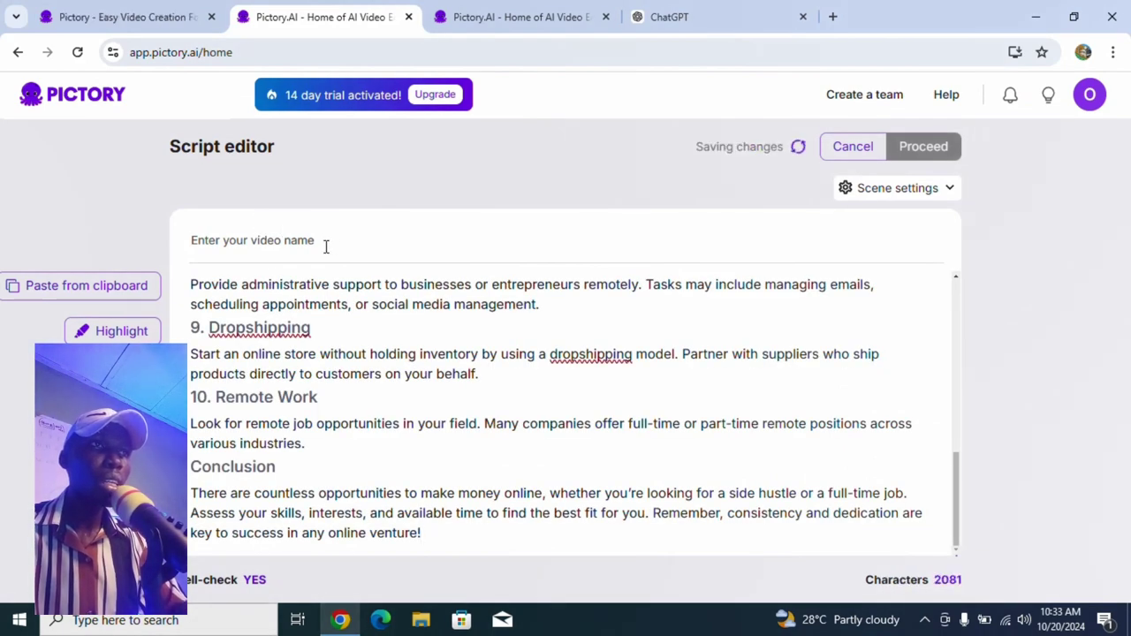
Name the video "Ten ways to make money online".
left_click(325, 246)
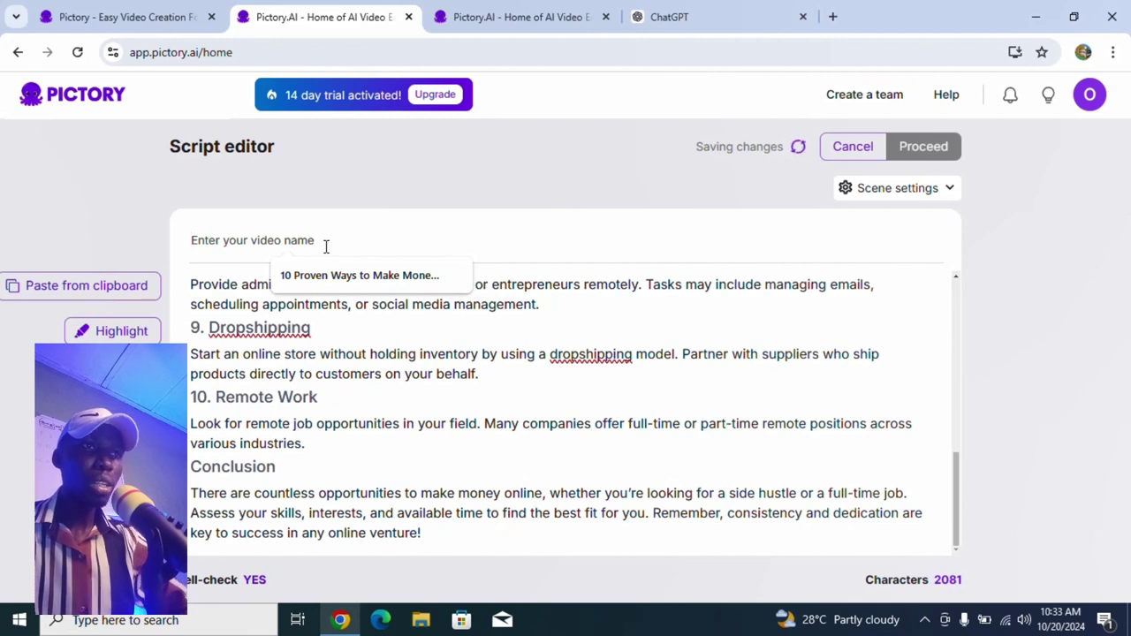
type("Ten ")
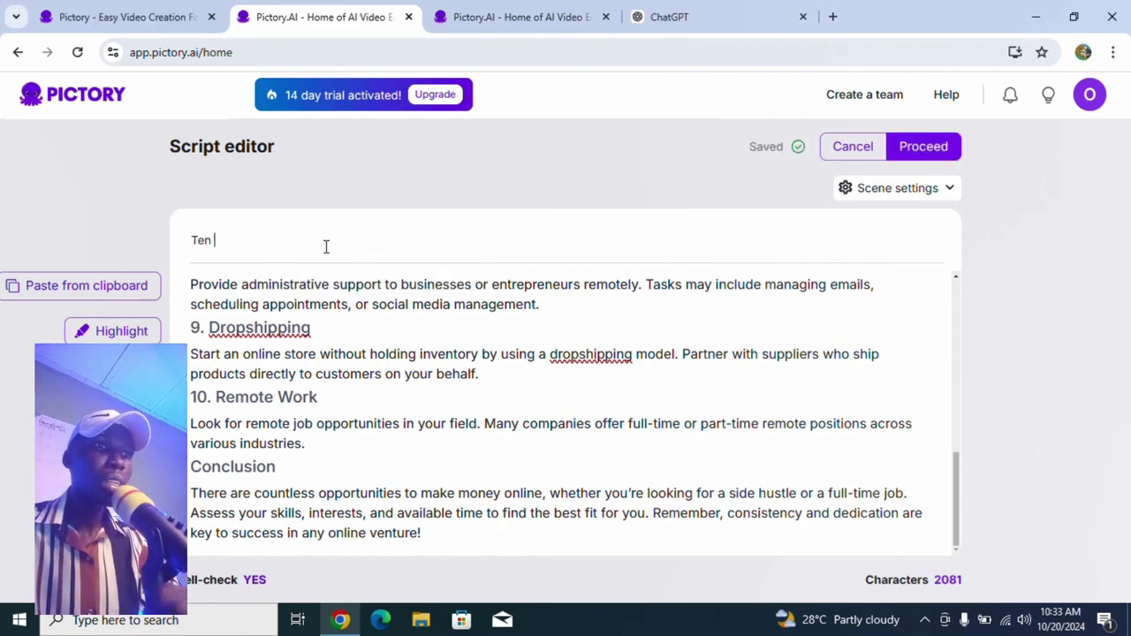
type("ways")
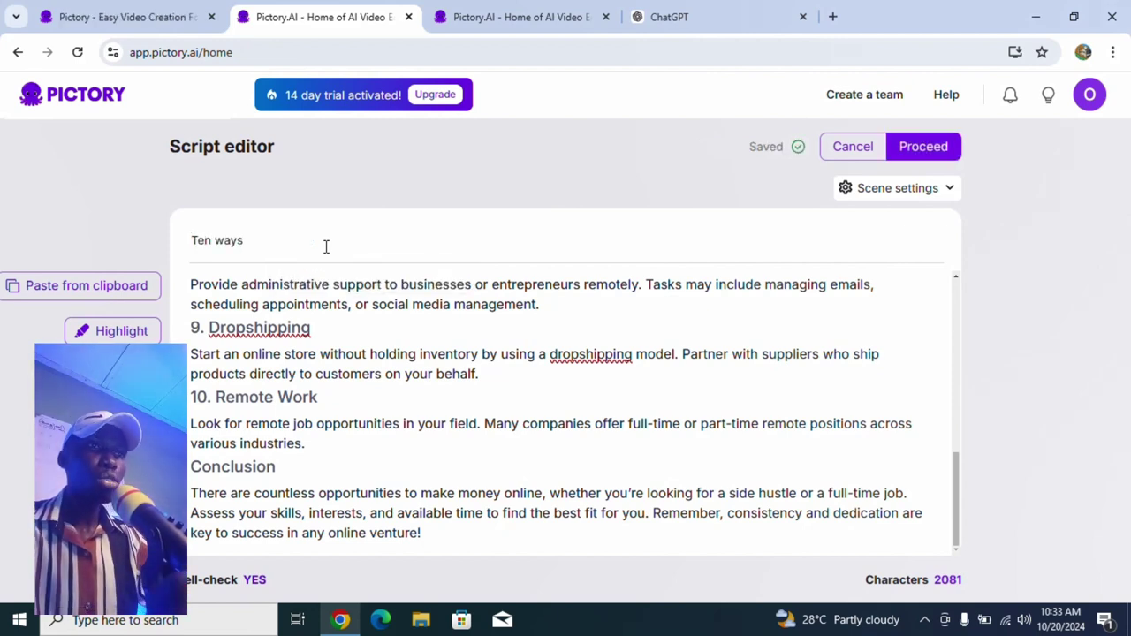
type(" to make ")
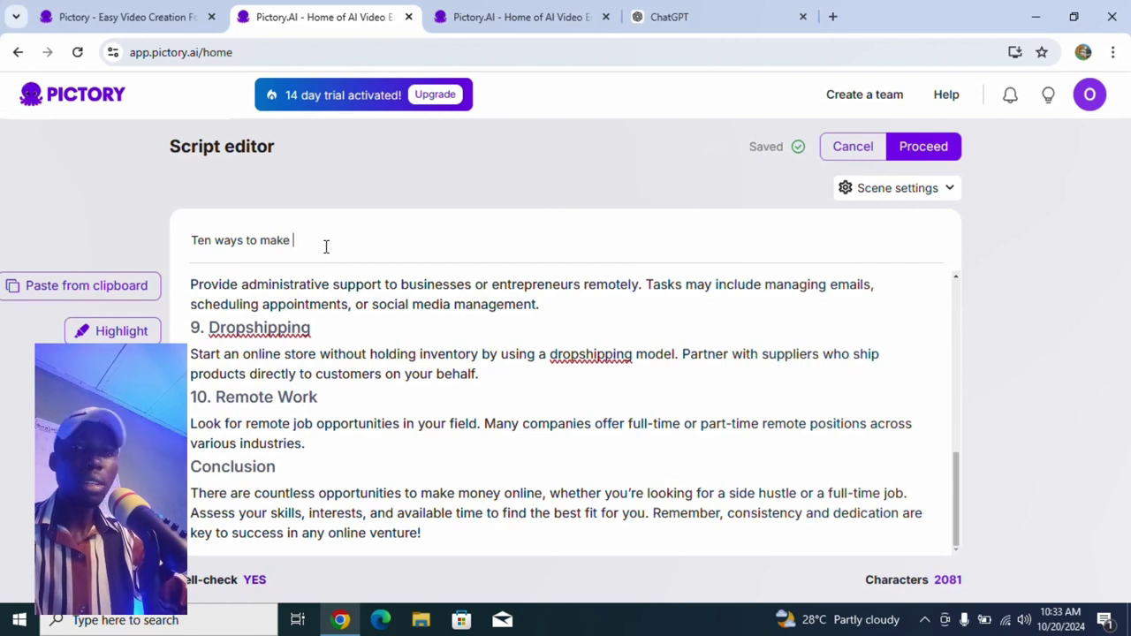
type("money")
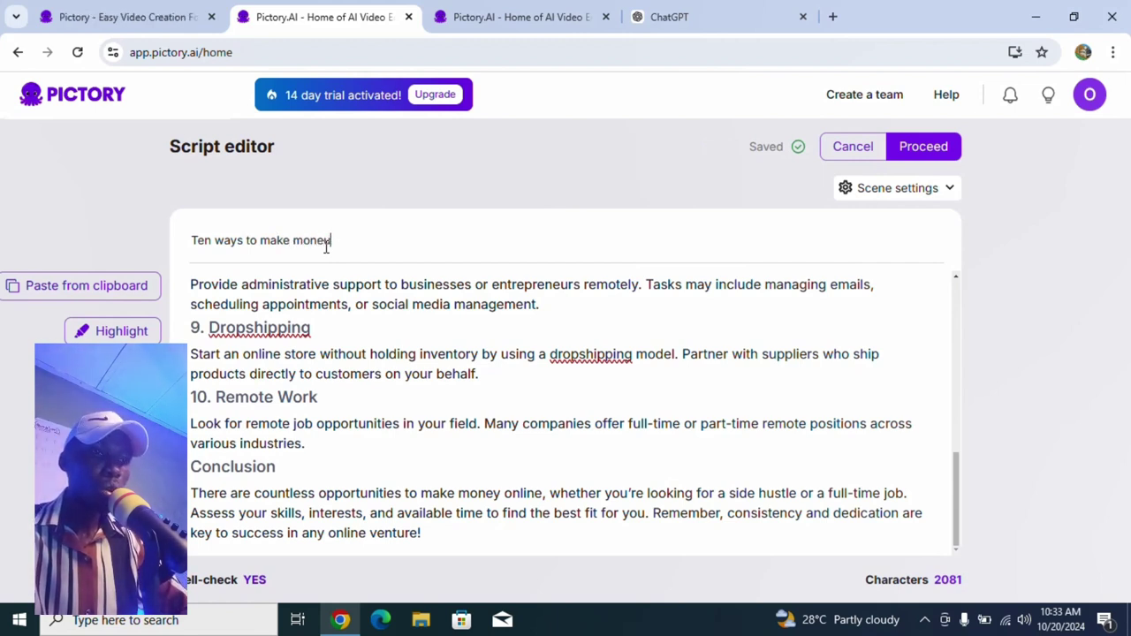
type(" on")
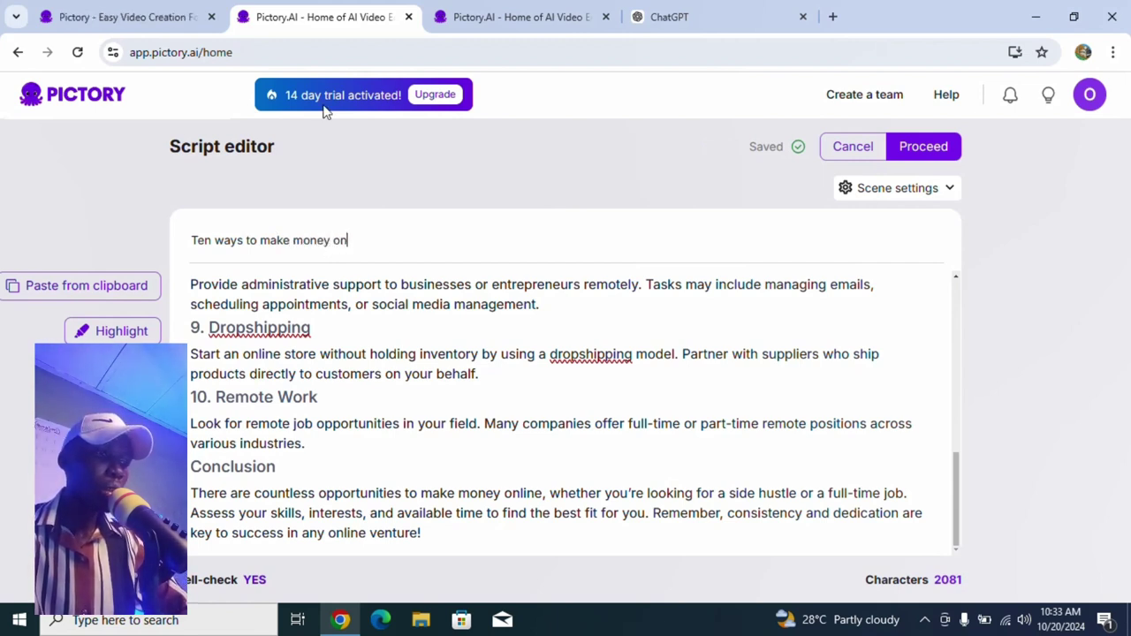
type("line")
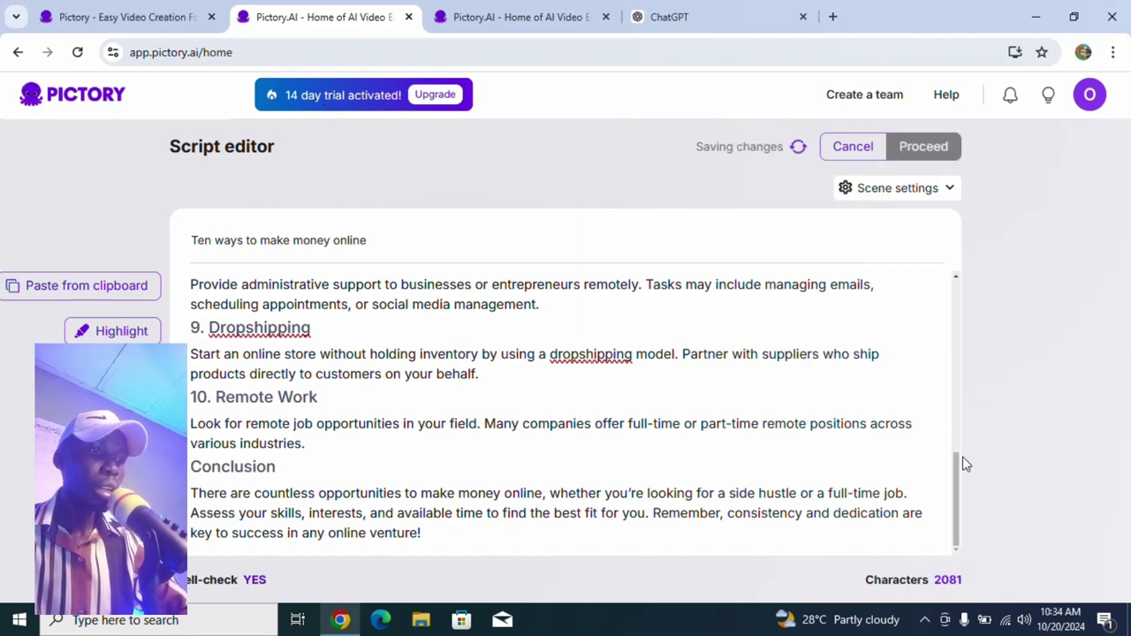
Review the script from its beginning, generate the video storyboard from it, and collapse the "Create a video in minutes" checklist.
left_click_drag(957, 464, 967, 227)
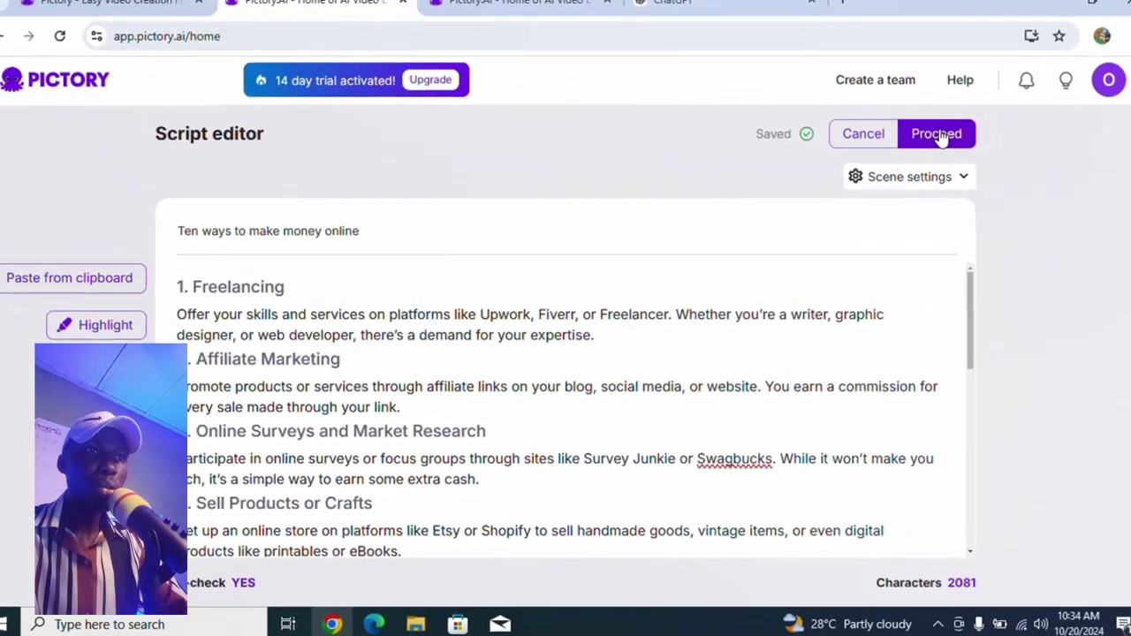
left_click(1020, 51)
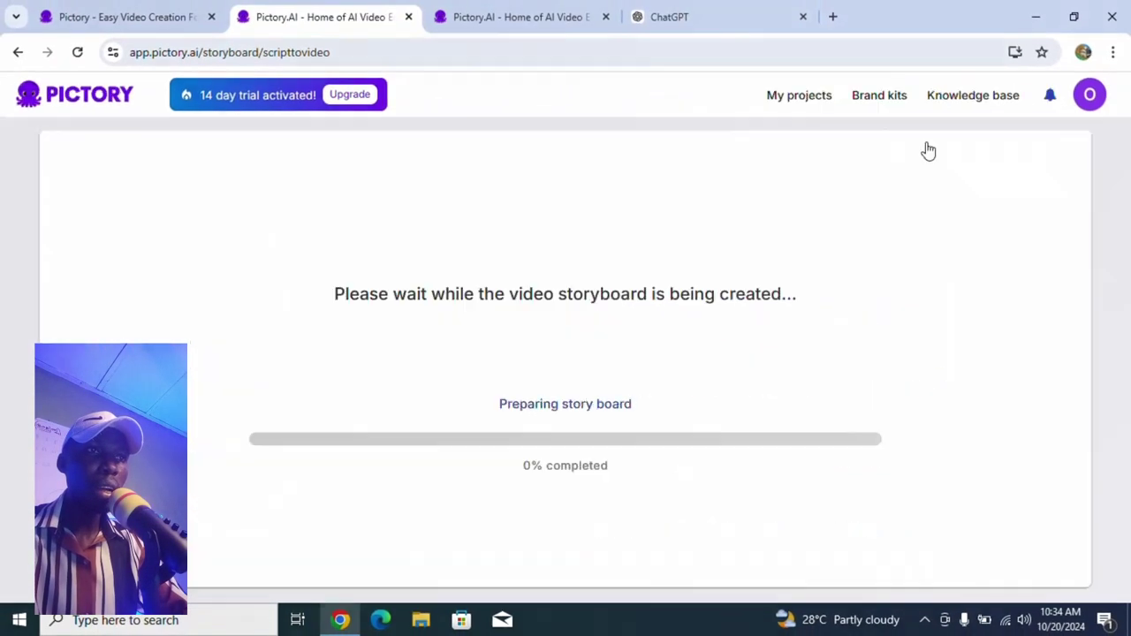
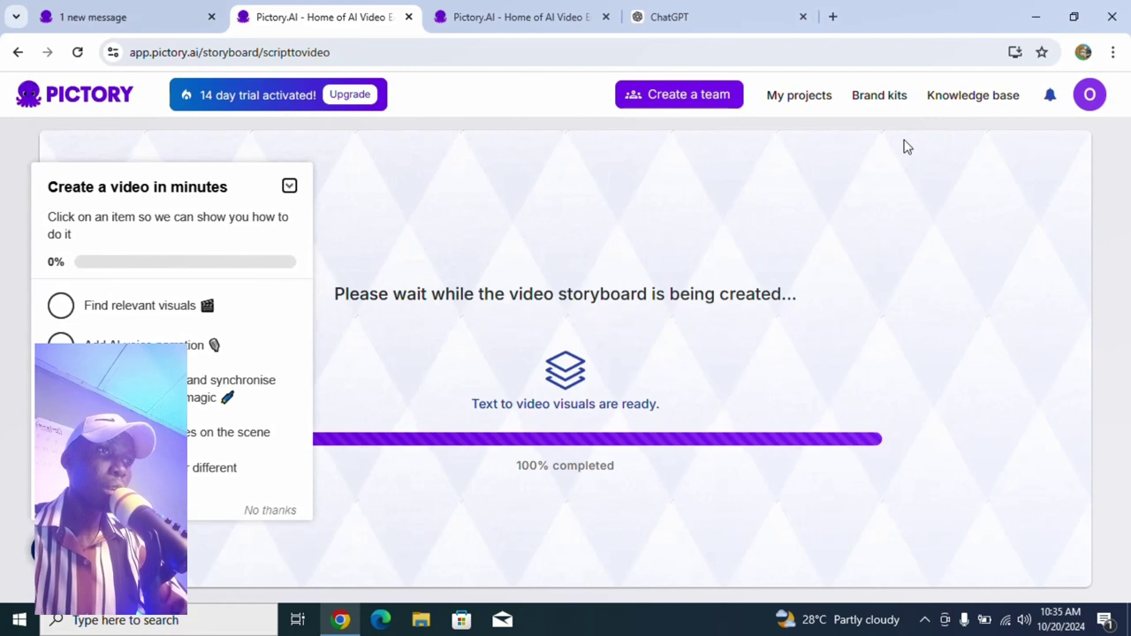
left_click(289, 186)
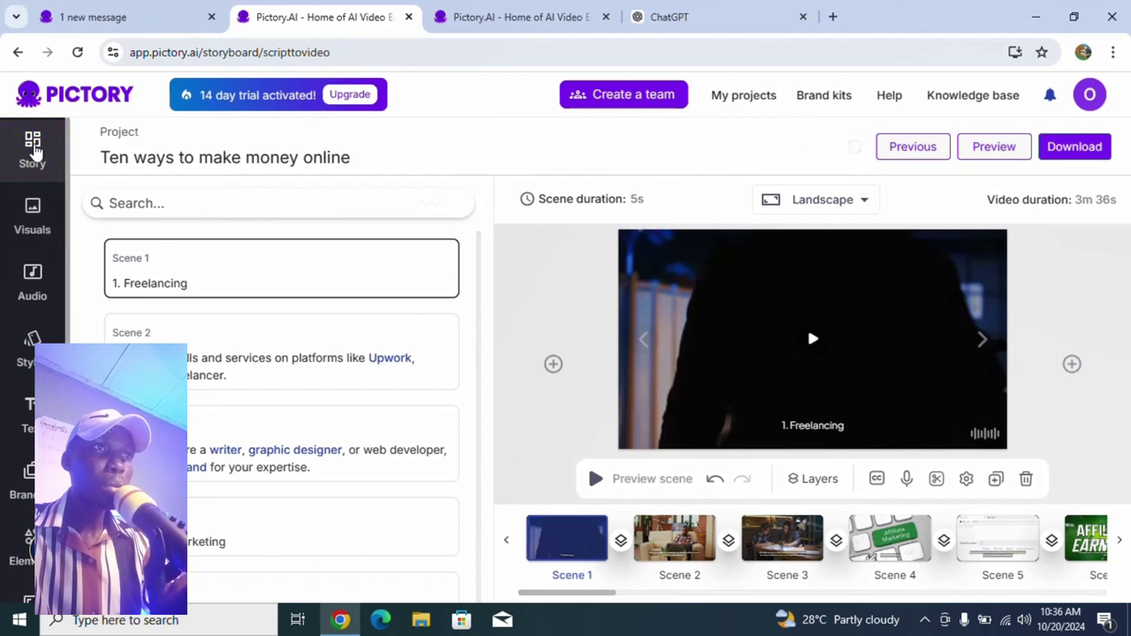
Search the visuals library for "car" with Scene 1 selected.
left_click(35, 225)
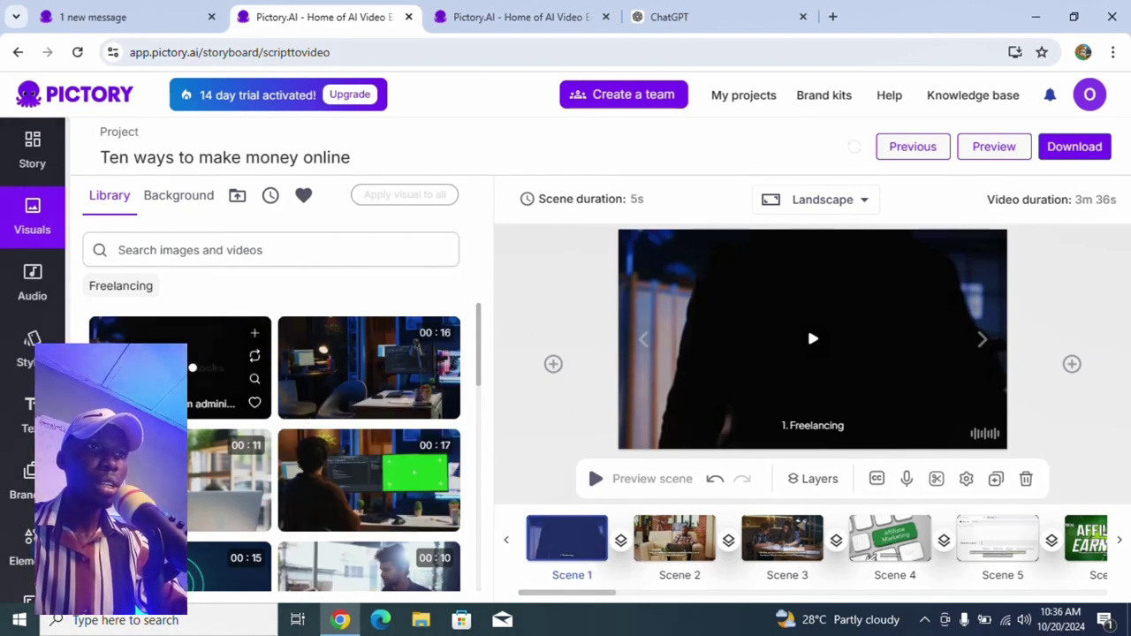
left_click(226, 250)
type("car")
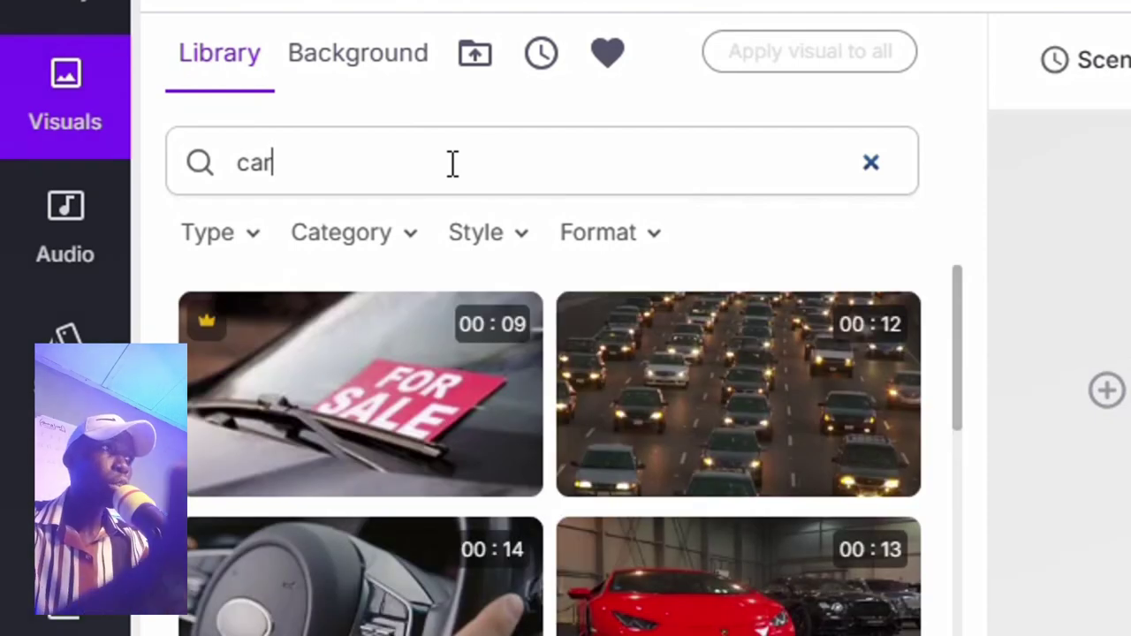
Look through the background music and voiceover libraries, open the voiceover upload area, and dismiss the audio sync notice.
mouse_move(636, 395)
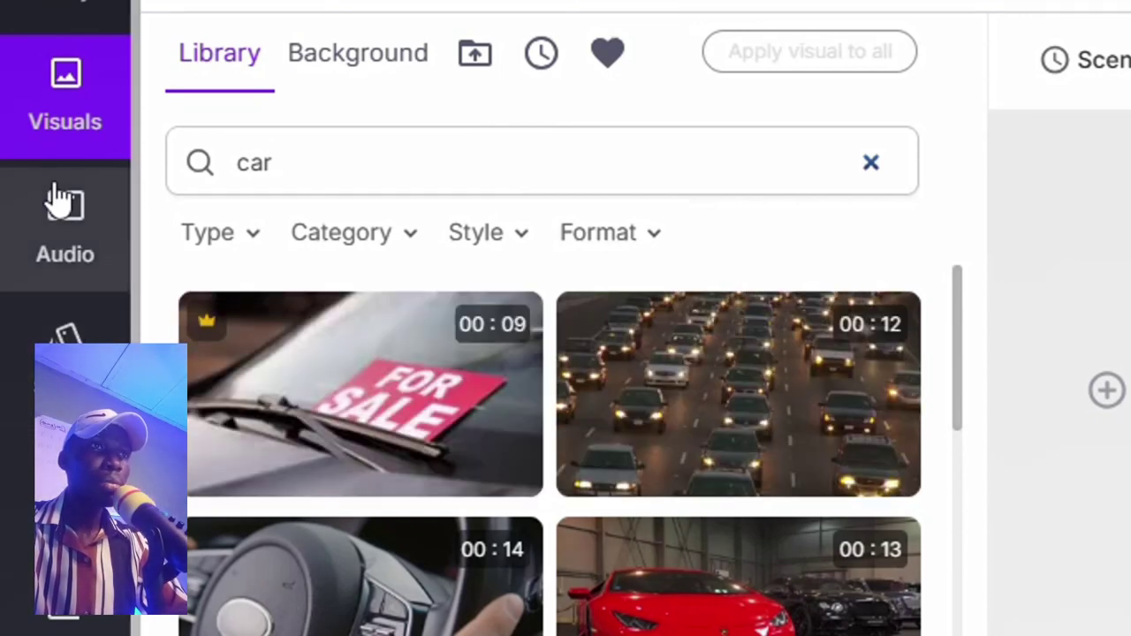
left_click(76, 227)
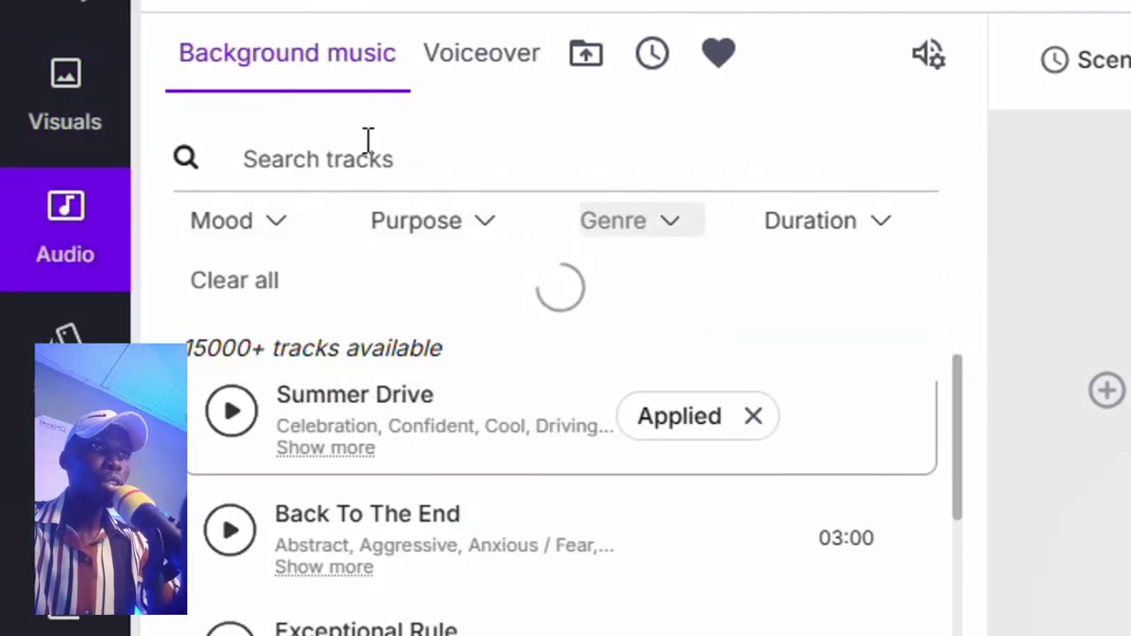
left_click(465, 56)
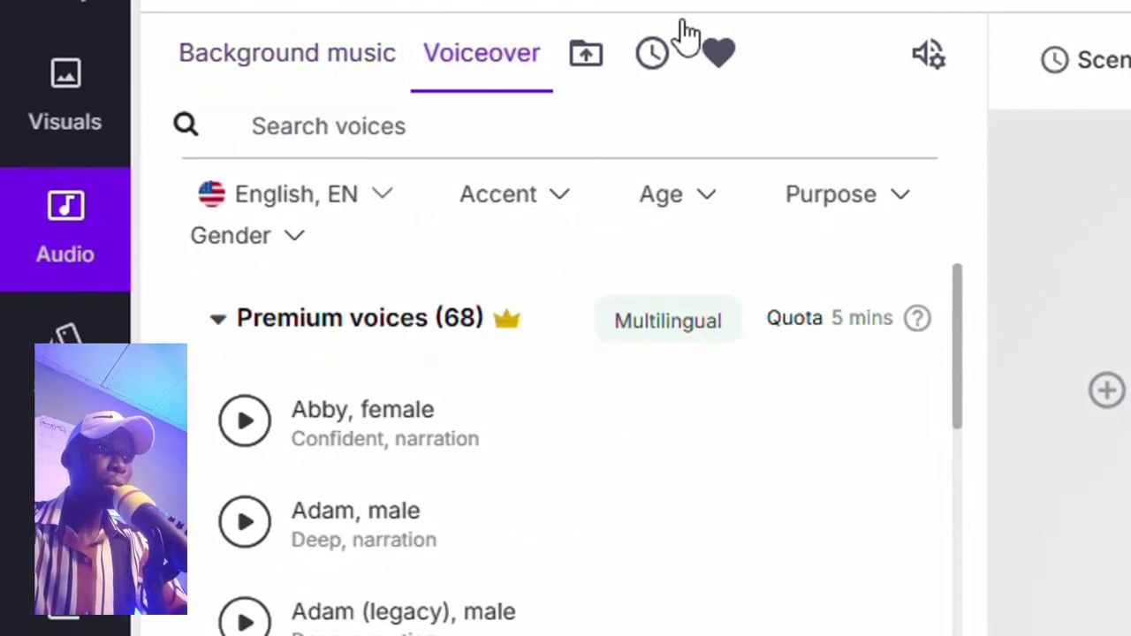
left_click(589, 56)
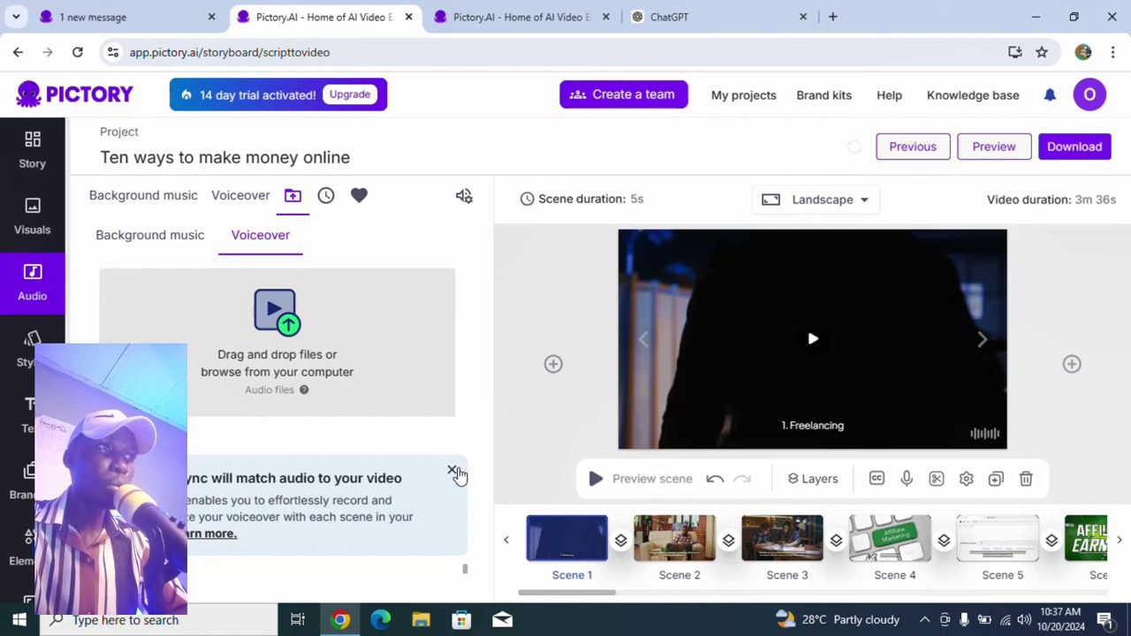
left_click(453, 471)
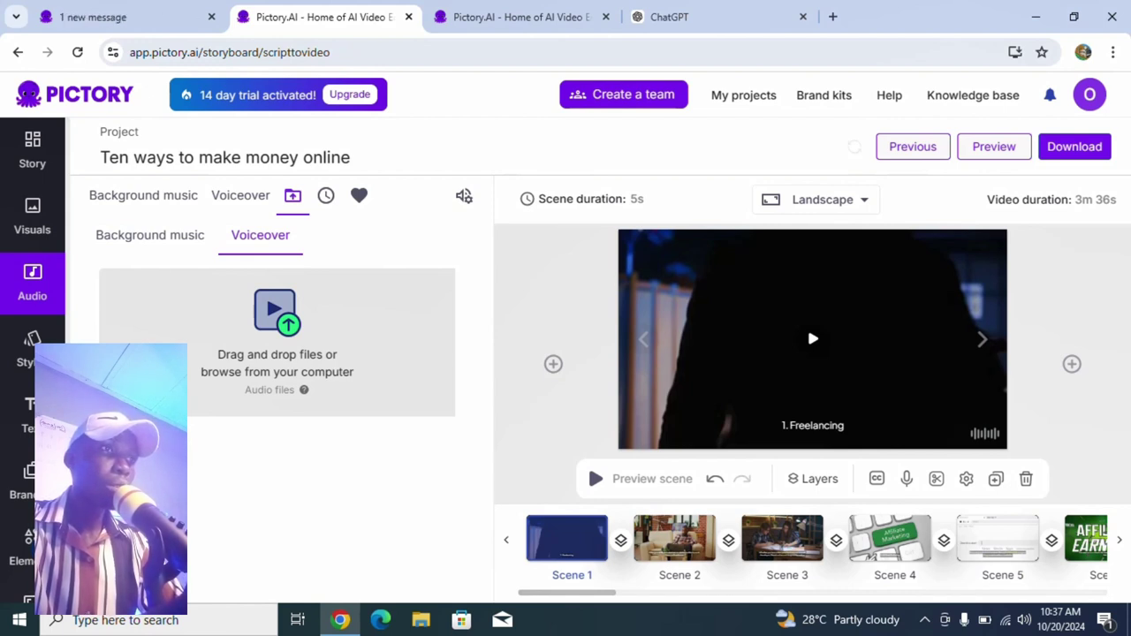
Look through the text styles library, the decor text boxes and the Brand Hub, including its option to create a brand.
left_click(26, 371)
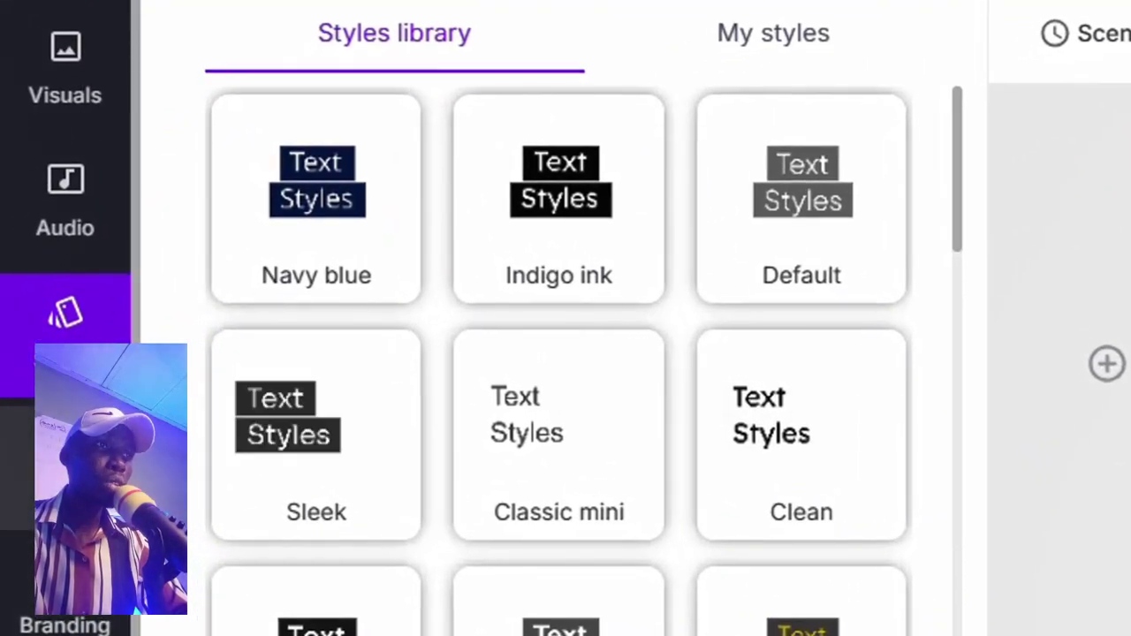
left_click(66, 442)
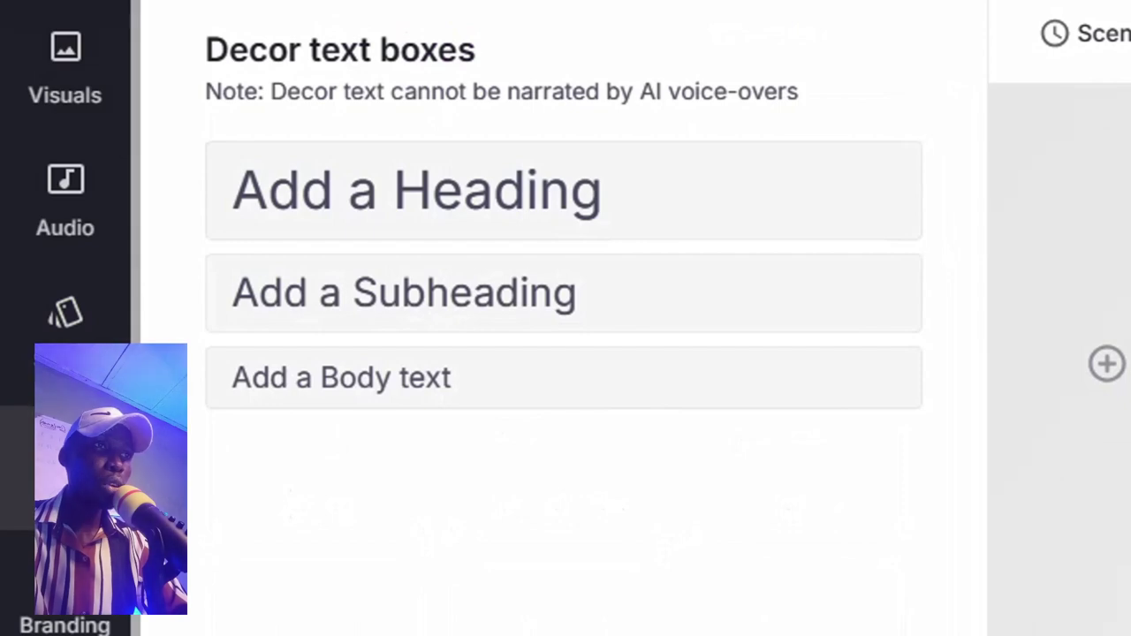
left_click(79, 620)
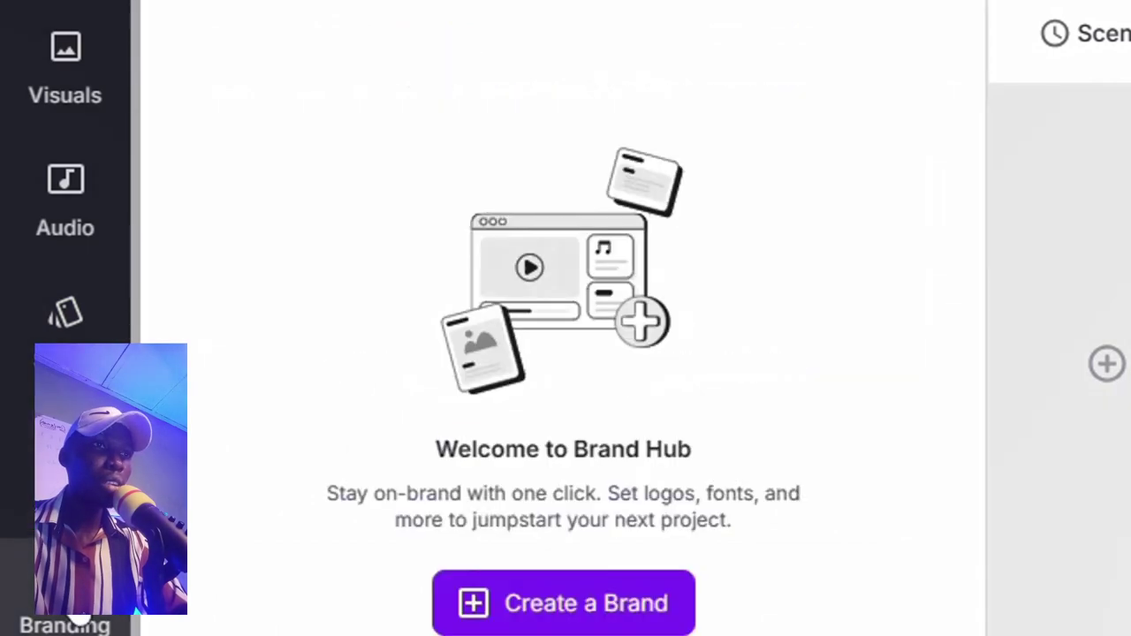
left_click(575, 606)
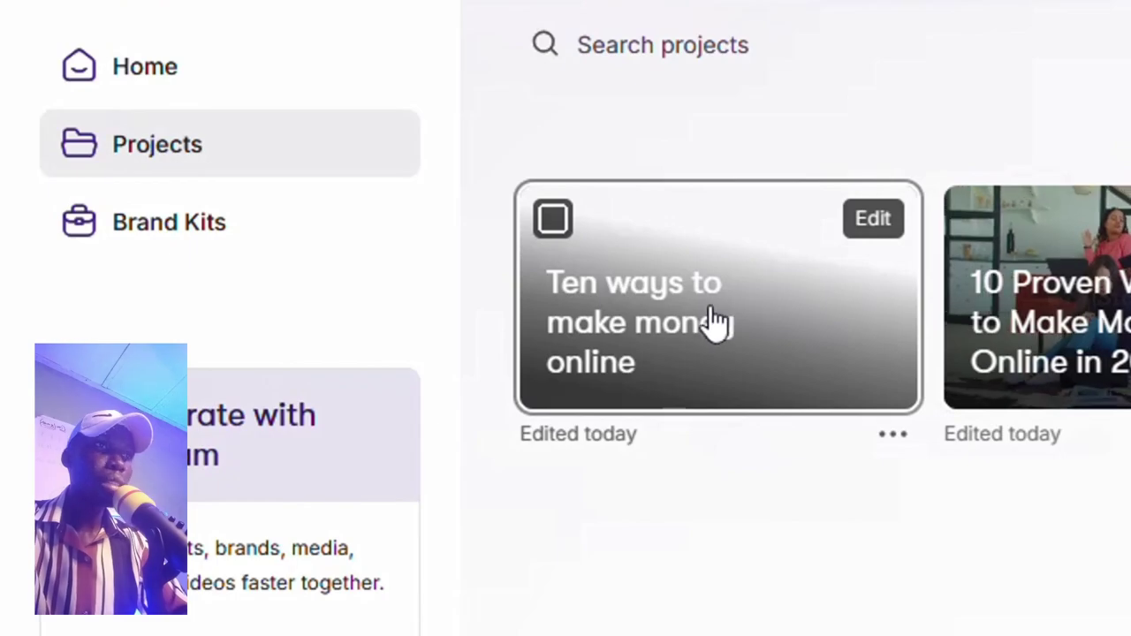
Reopen the "Ten ways to make money online" project for editing from the projects list and select Scene 2.
left_click(712, 324)
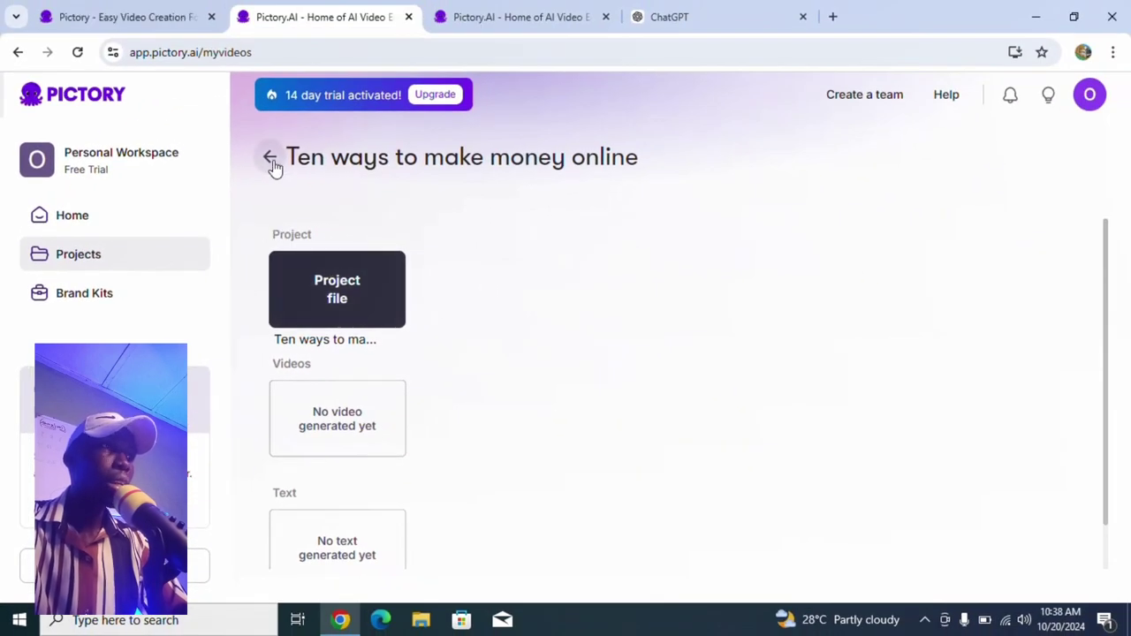
left_click(270, 159)
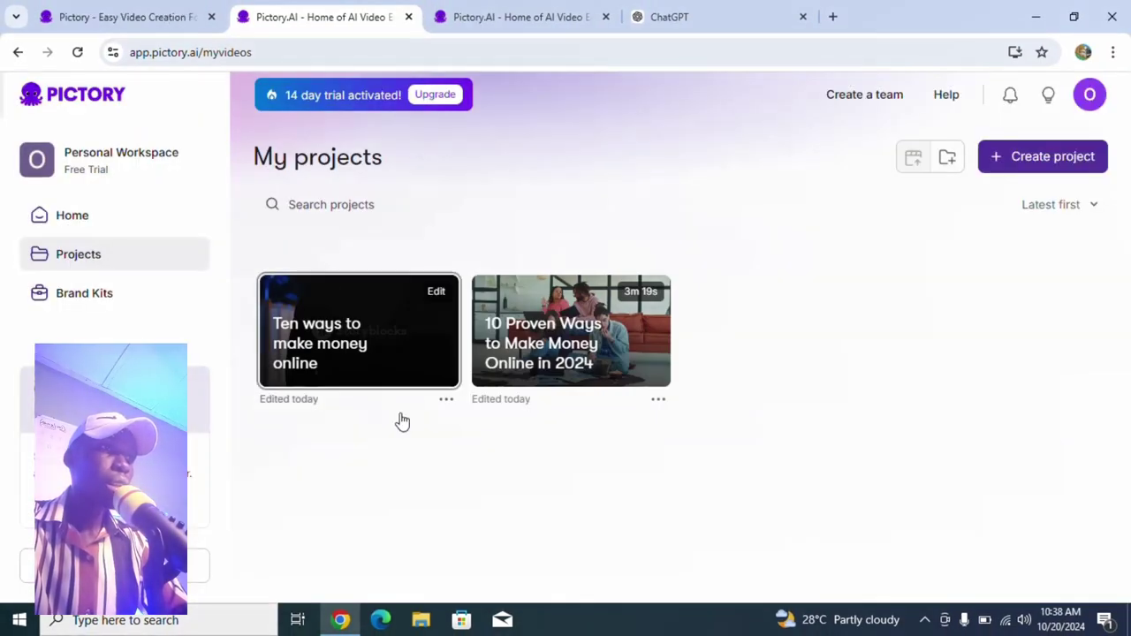
left_click(436, 293)
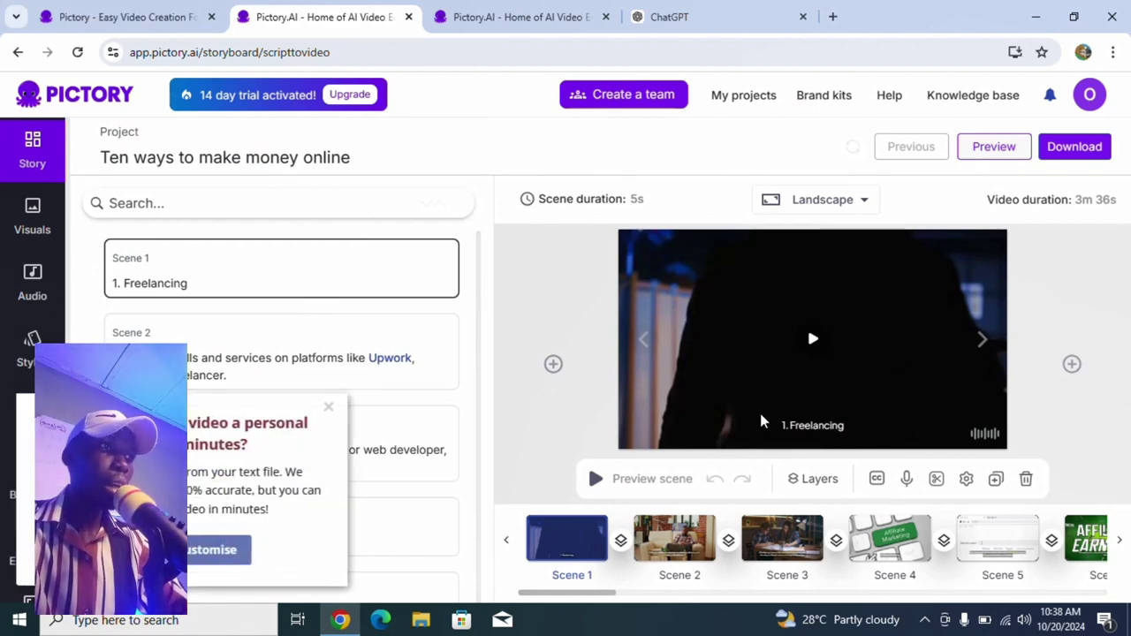
left_click(690, 533)
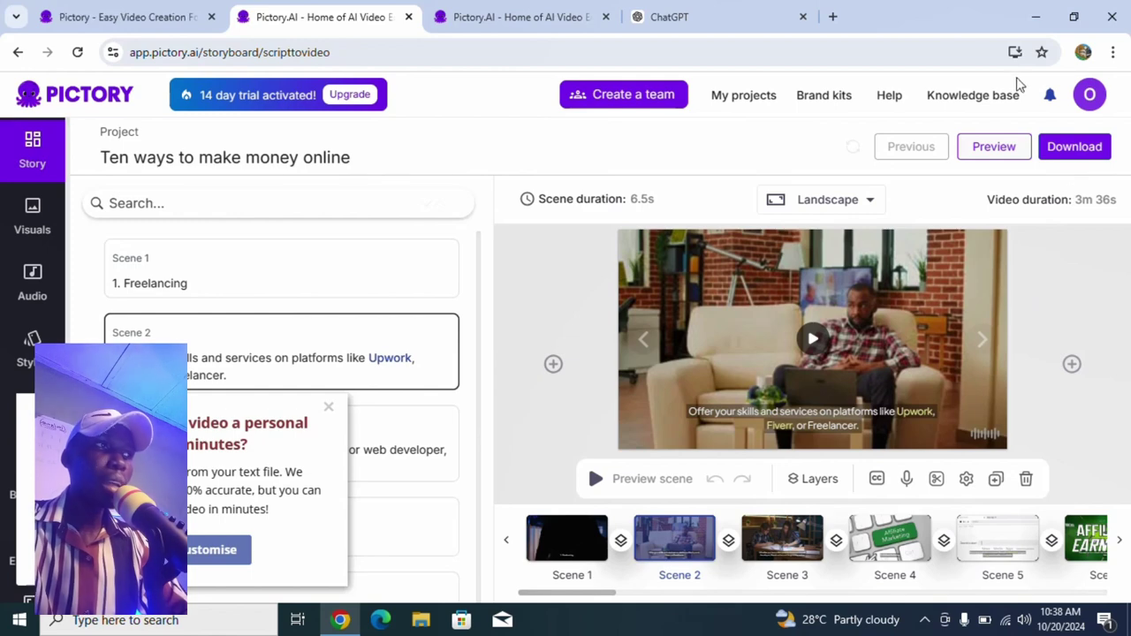
Play the preview of the whole video up to the affiliate marketing scenes, pause it and close the preview.
left_click(994, 147)
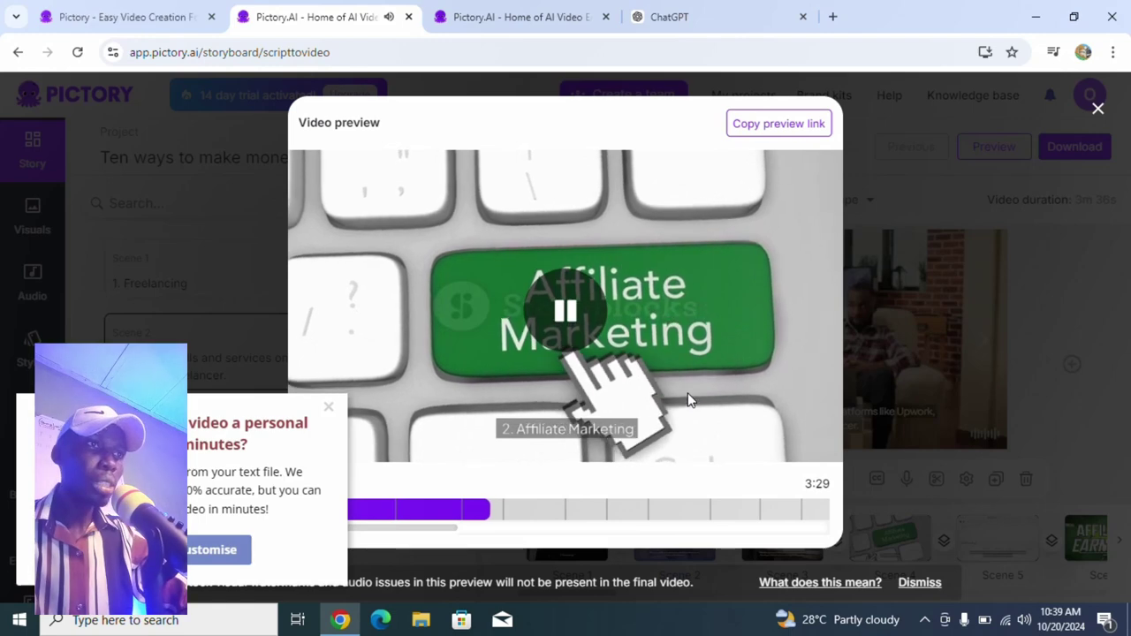
left_click(567, 311)
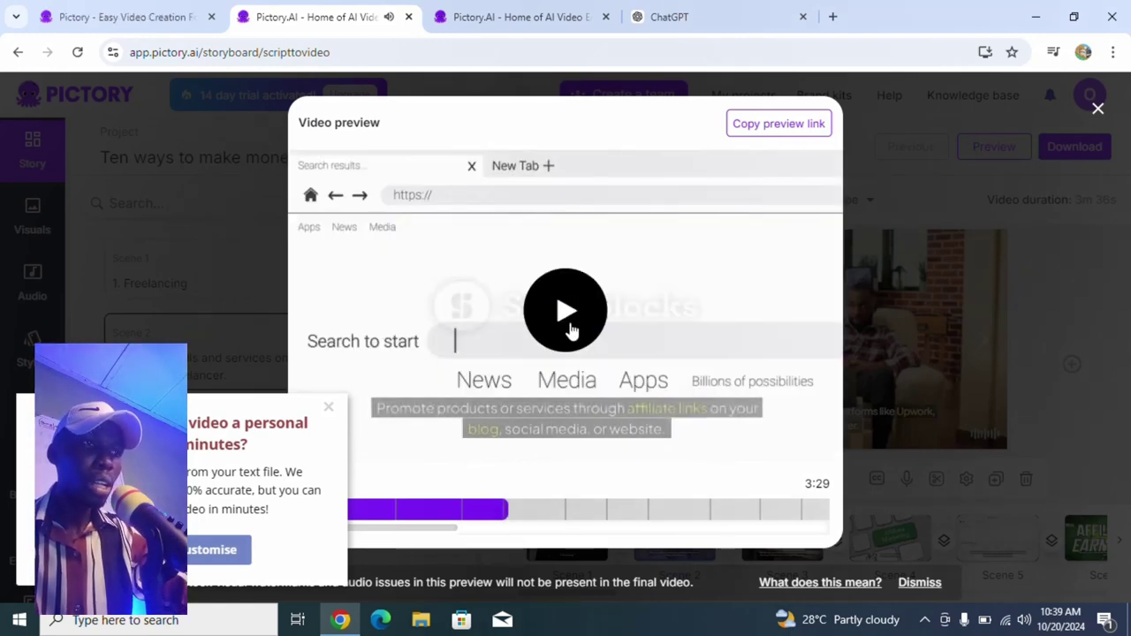
left_click(1088, 99)
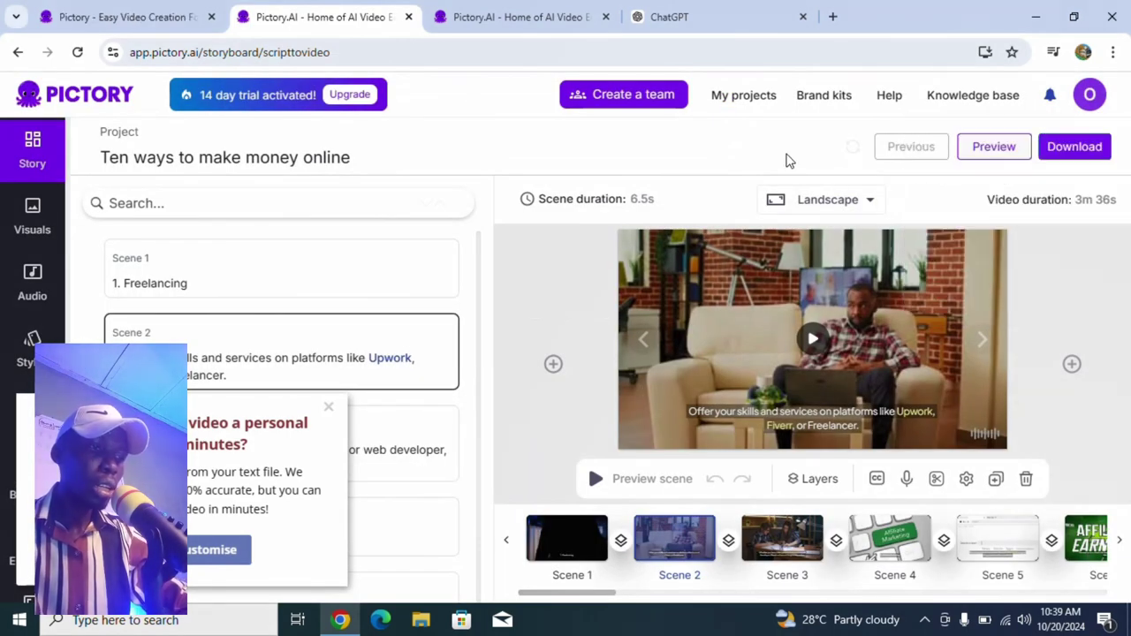
Generate and download the finished video, and open the downloaded "Ten ways to make money online" MP4 file in the video player.
left_click(1071, 152)
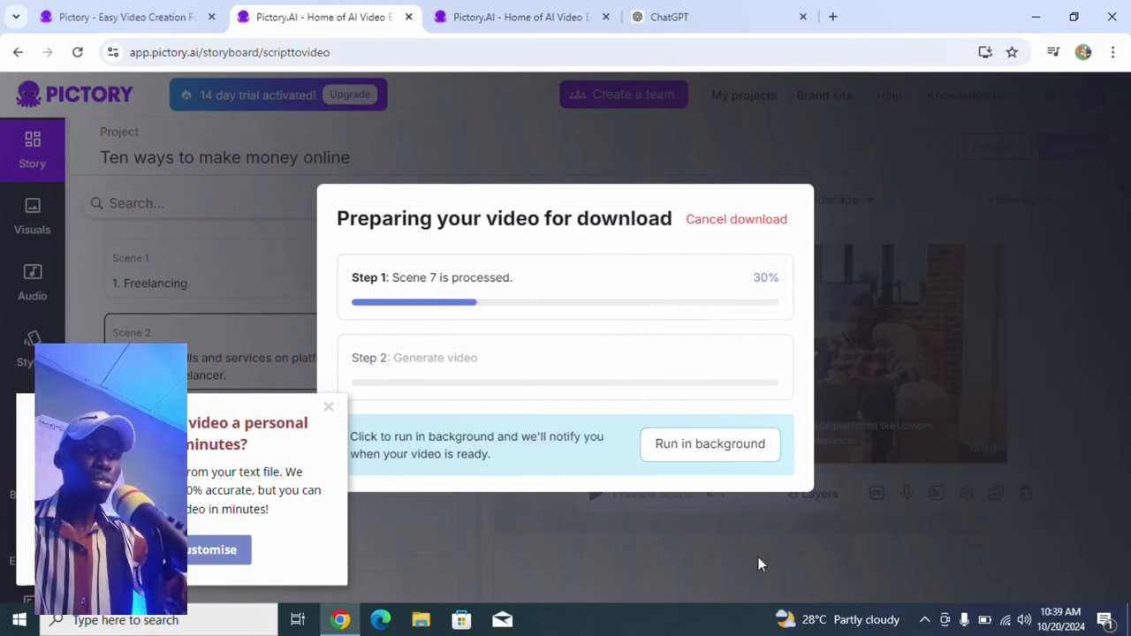
left_click(924, 623)
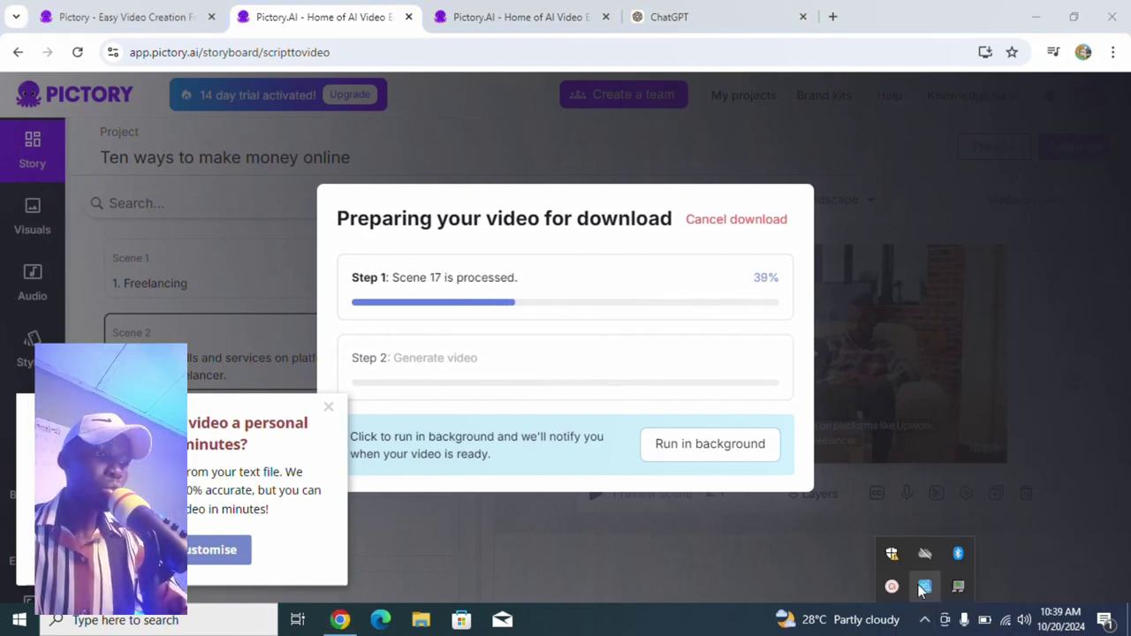
left_click(892, 587)
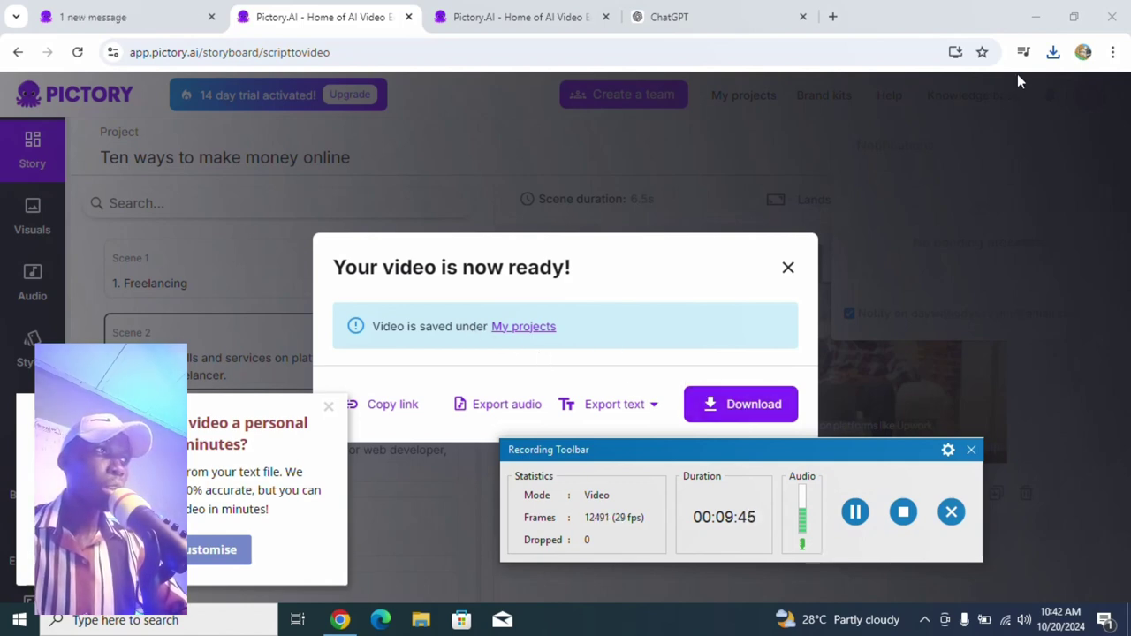
left_click(1052, 55)
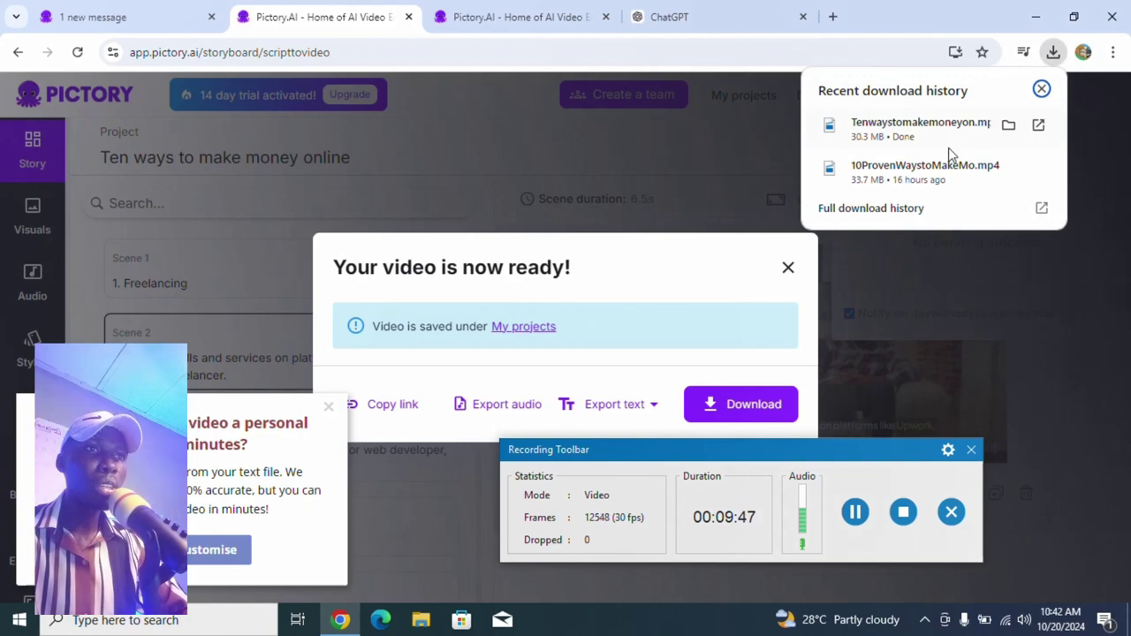
left_click(898, 133)
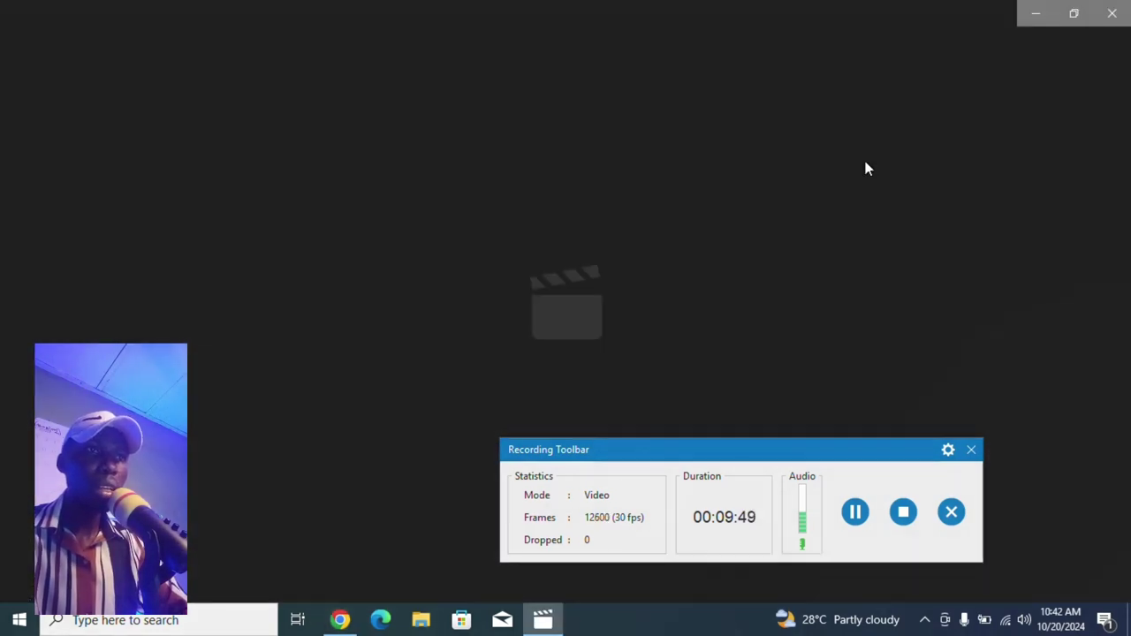